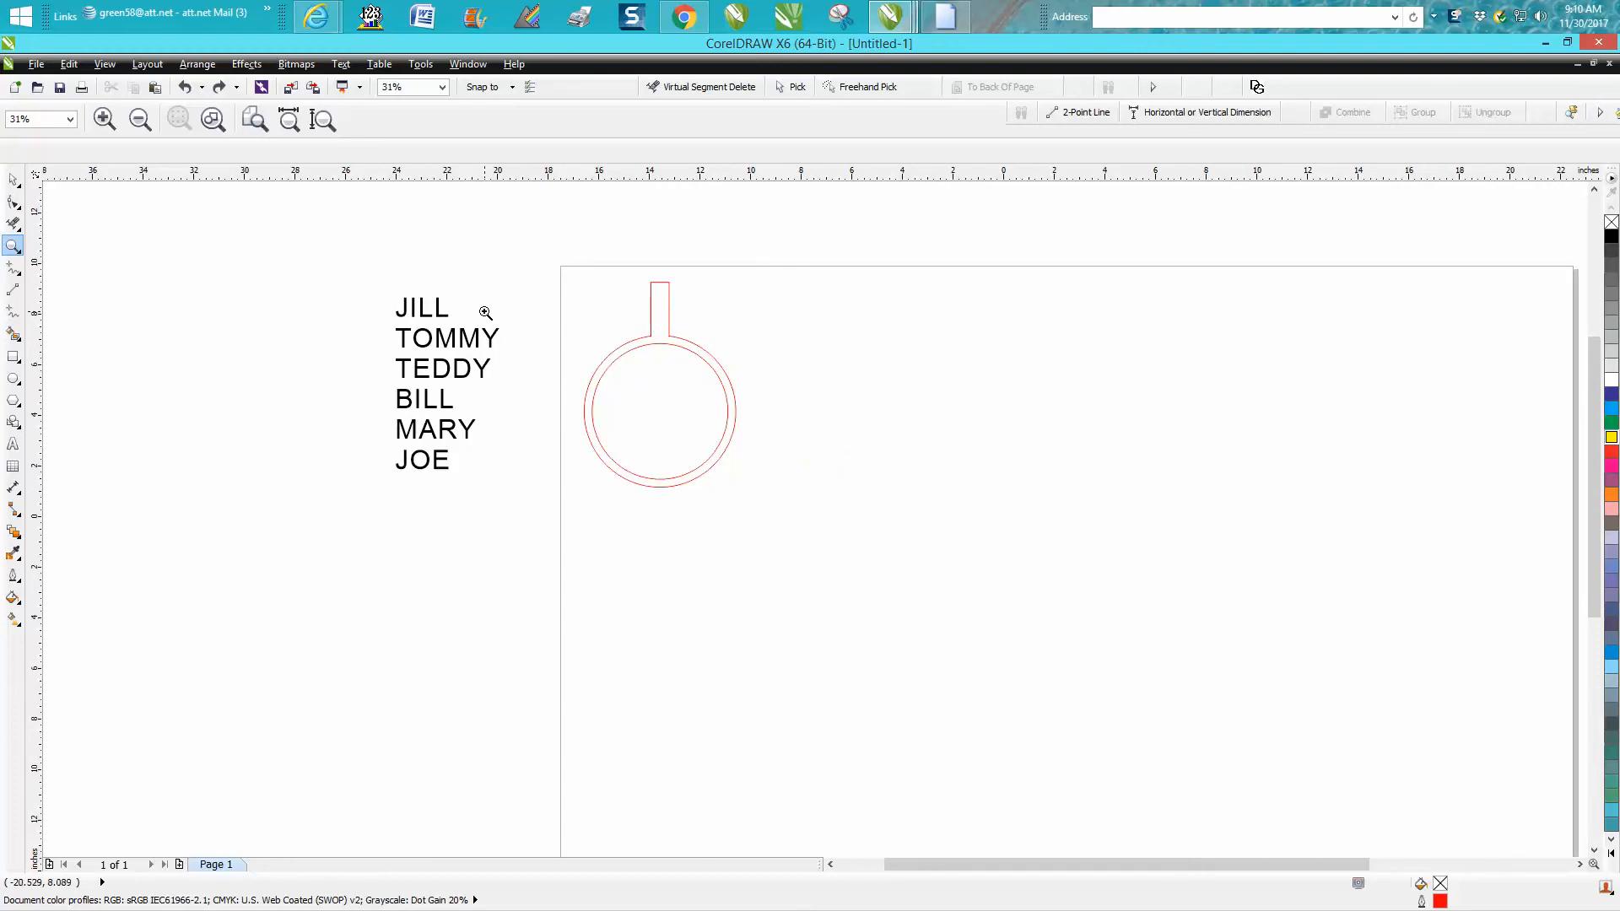
- Open the Macro Manager and run the recorded CENTER macro from GlobalMacros on the name list and ornament
{"action": "scroll", "coordinate": [485, 312], "scroll_direction": "down", "scroll_amount": 1}
{"action": "left_click_drag", "start_coordinate": [399, 258], "coordinate": [1144, 721]}
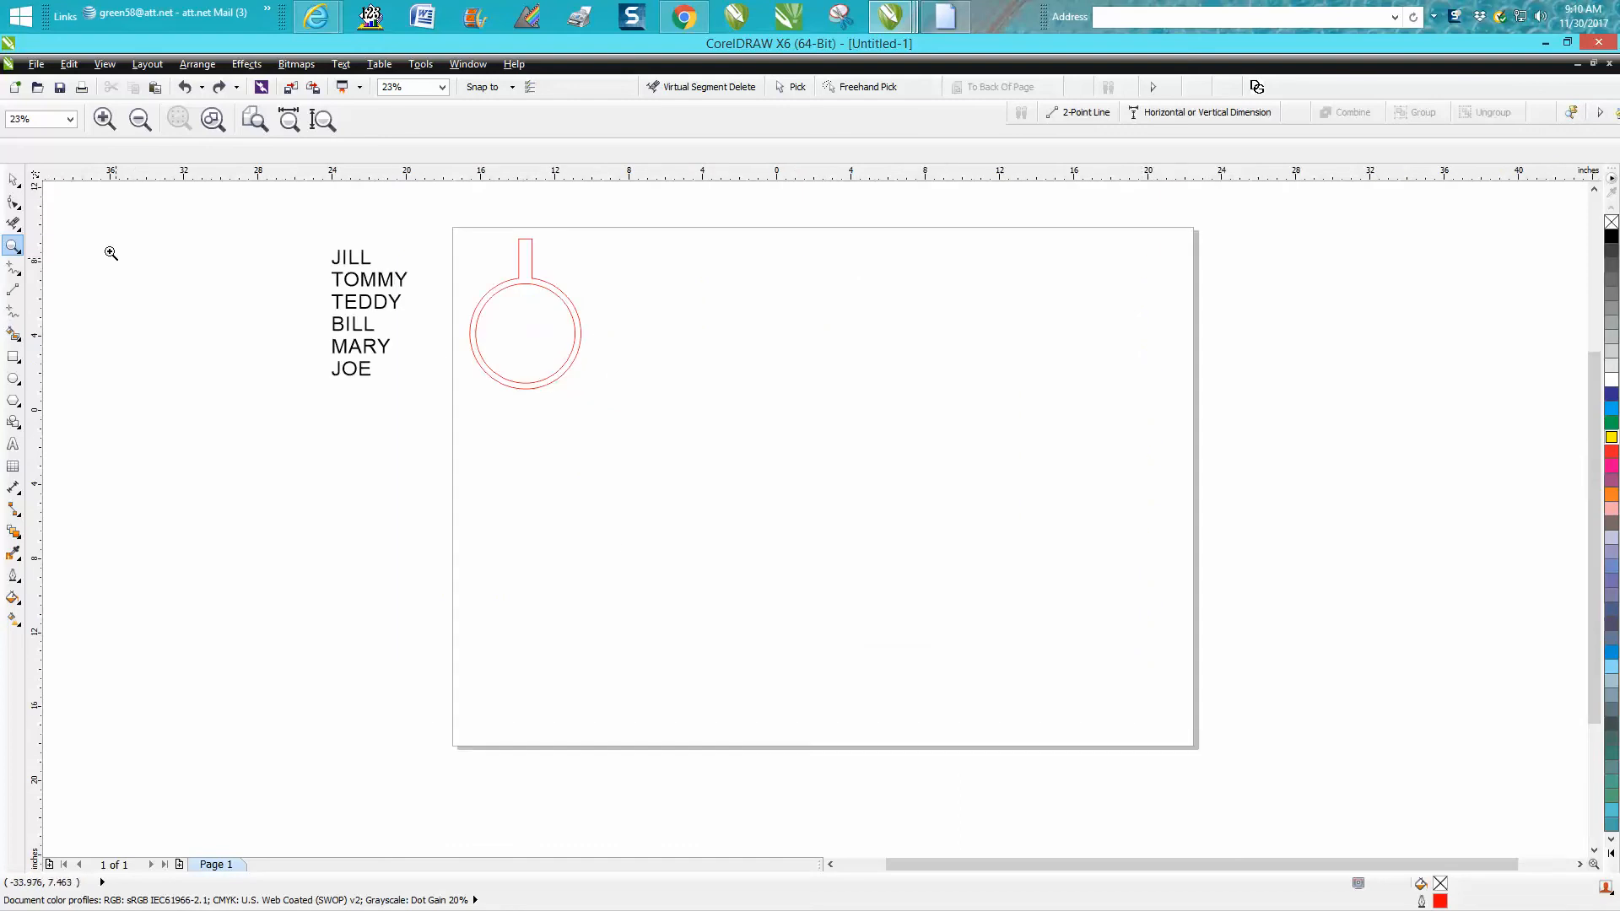
{"action": "left_click", "coordinate": [13, 180]}
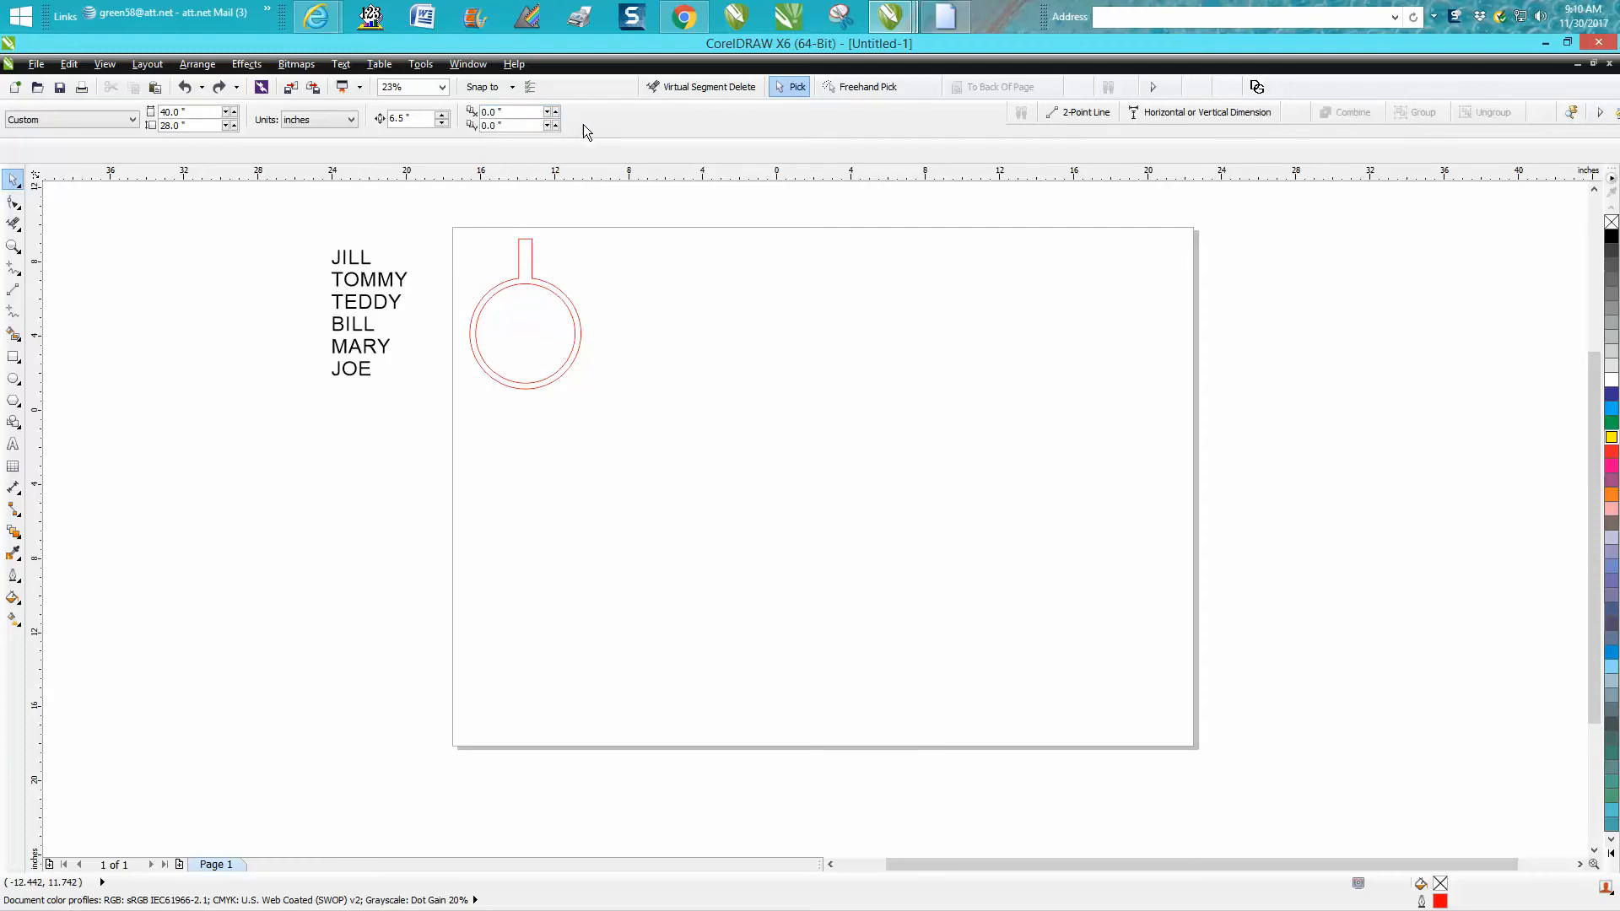
{"action": "left_click", "coordinate": [428, 66]}
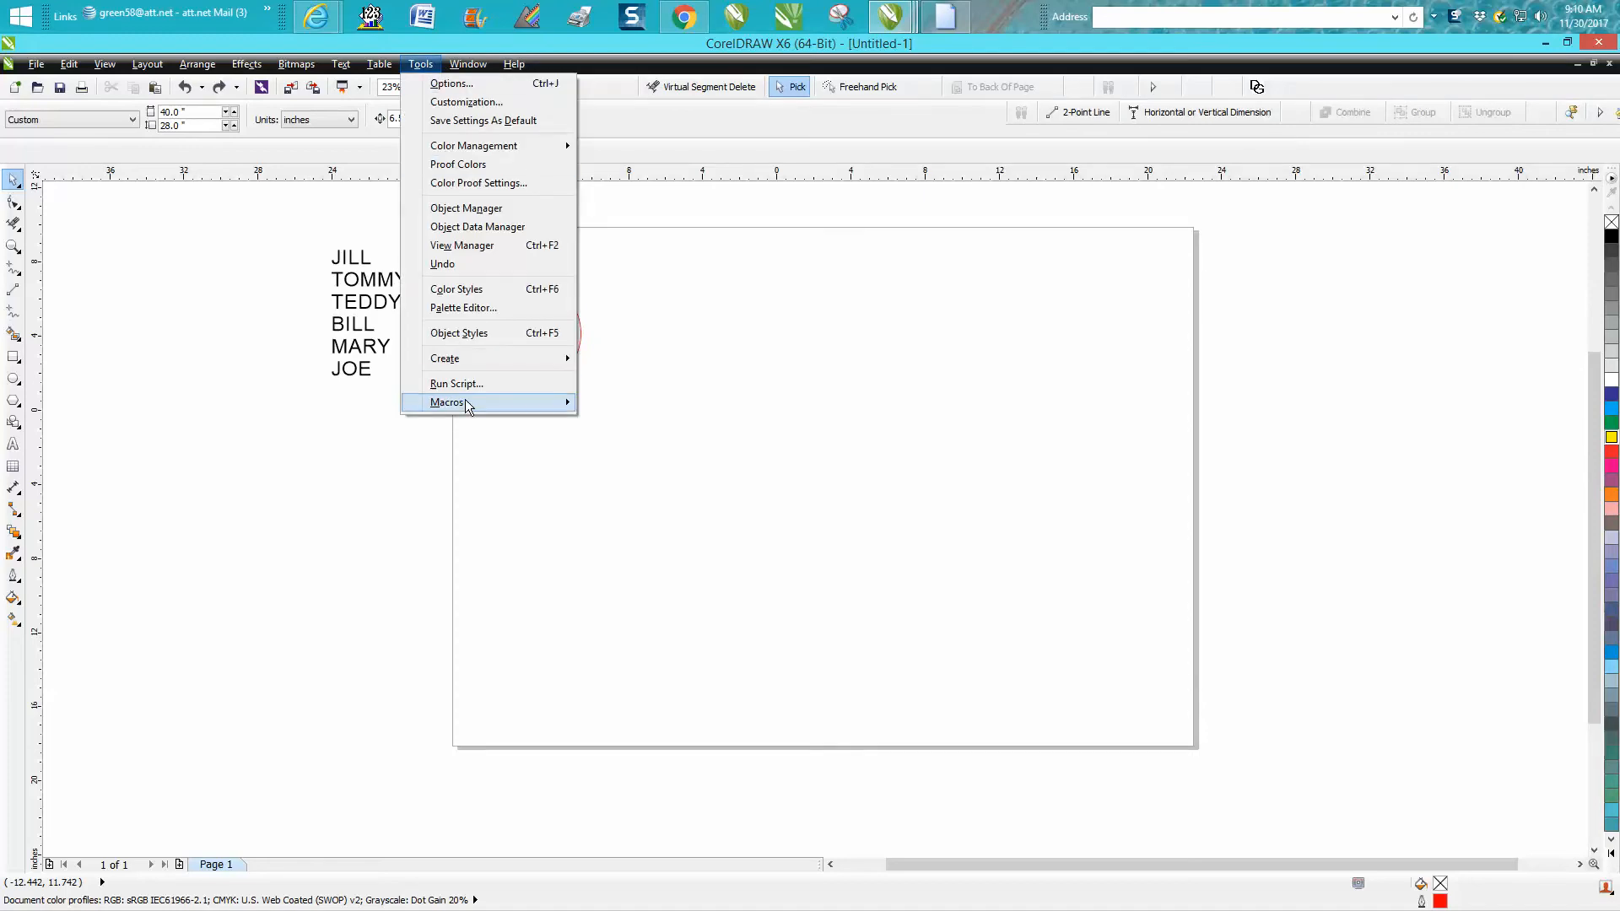
{"action": "mouse_move", "coordinate": [468, 409]}
{"action": "left_click", "coordinate": [637, 405]}
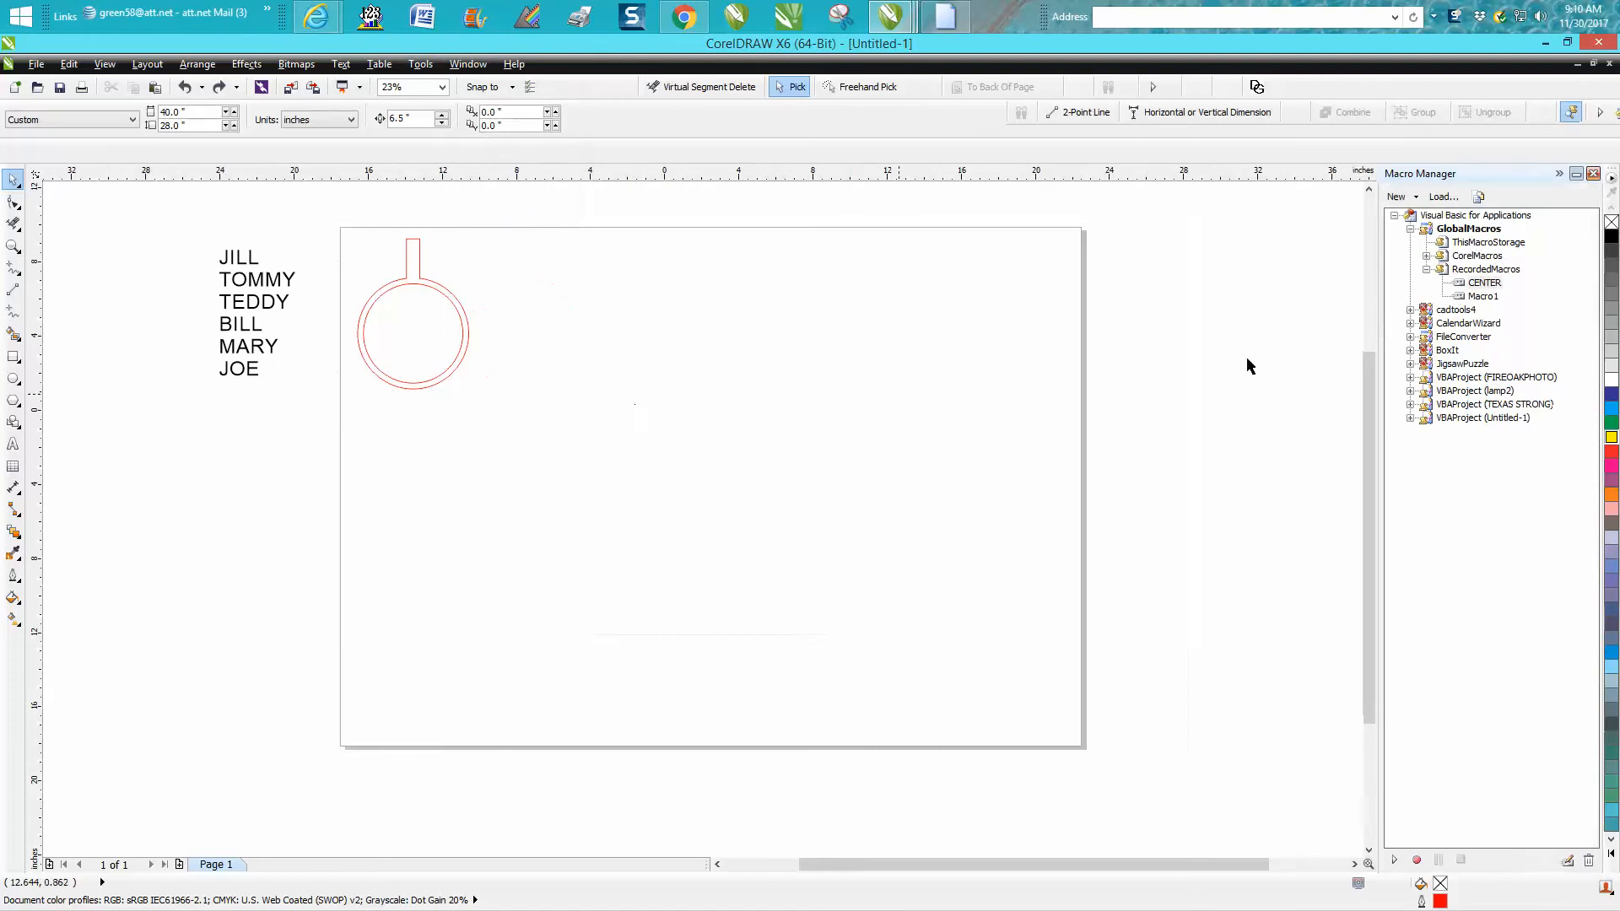
{"action": "right_click", "coordinate": [1476, 288]}
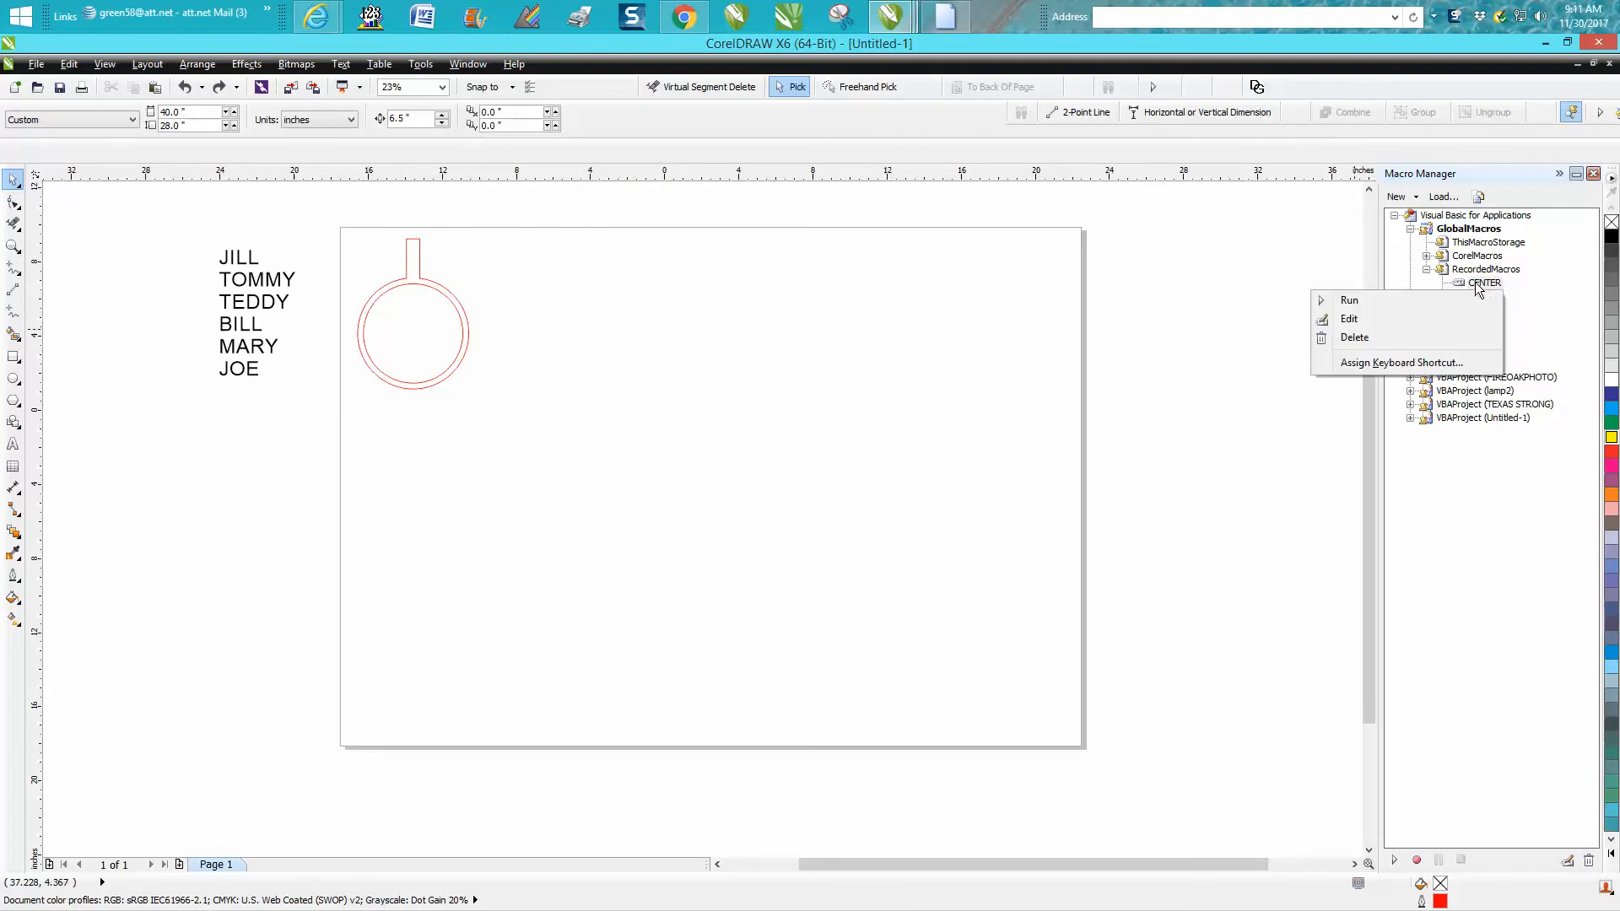
{"action": "left_click", "coordinate": [1355, 302]}
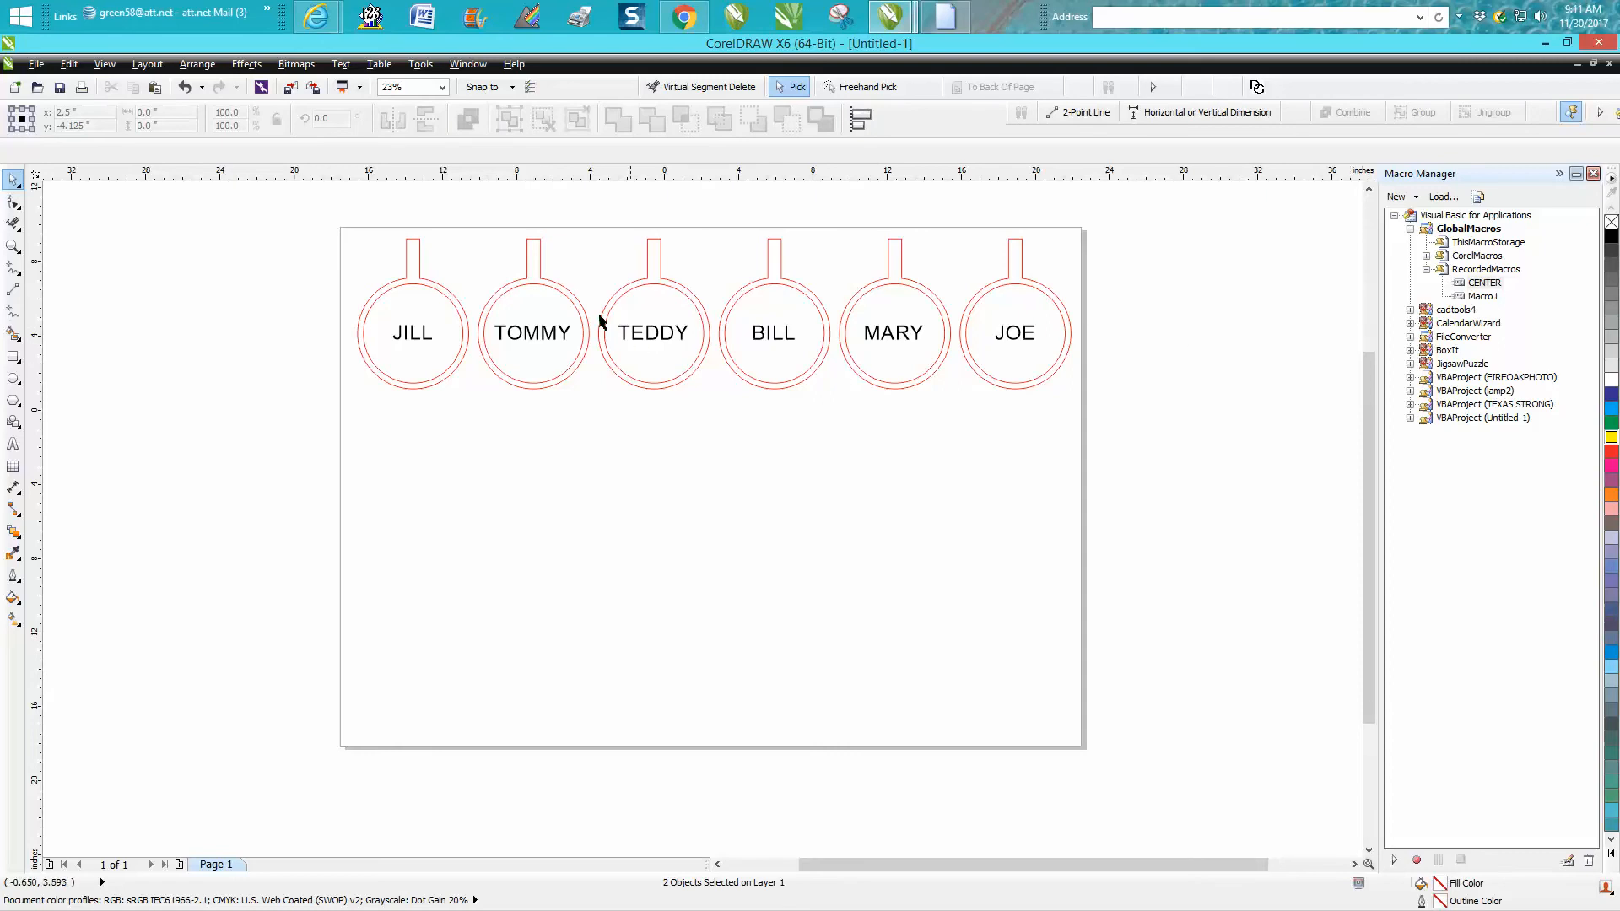
- Delete the five ornaments right of the first one and move the remaining ornament's name text off the page's left side
{"action": "left_click_drag", "start_coordinate": [474, 211], "coordinate": [1096, 434]}
{"action": "key", "text": "Delete"}
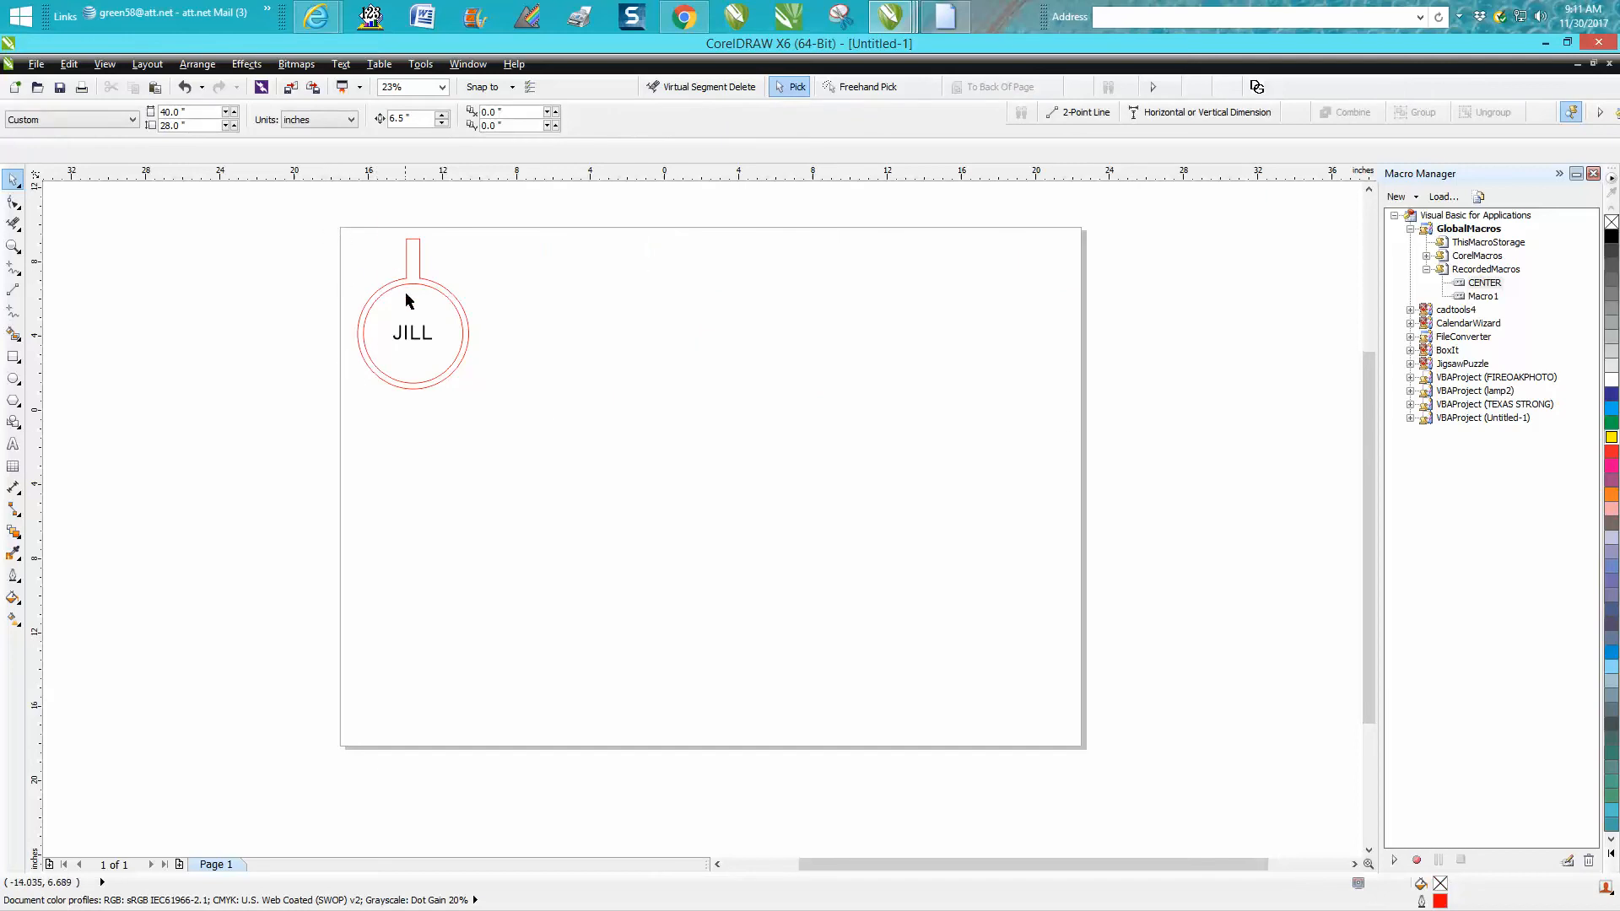
{"action": "left_click_drag", "start_coordinate": [413, 342], "coordinate": [278, 304]}
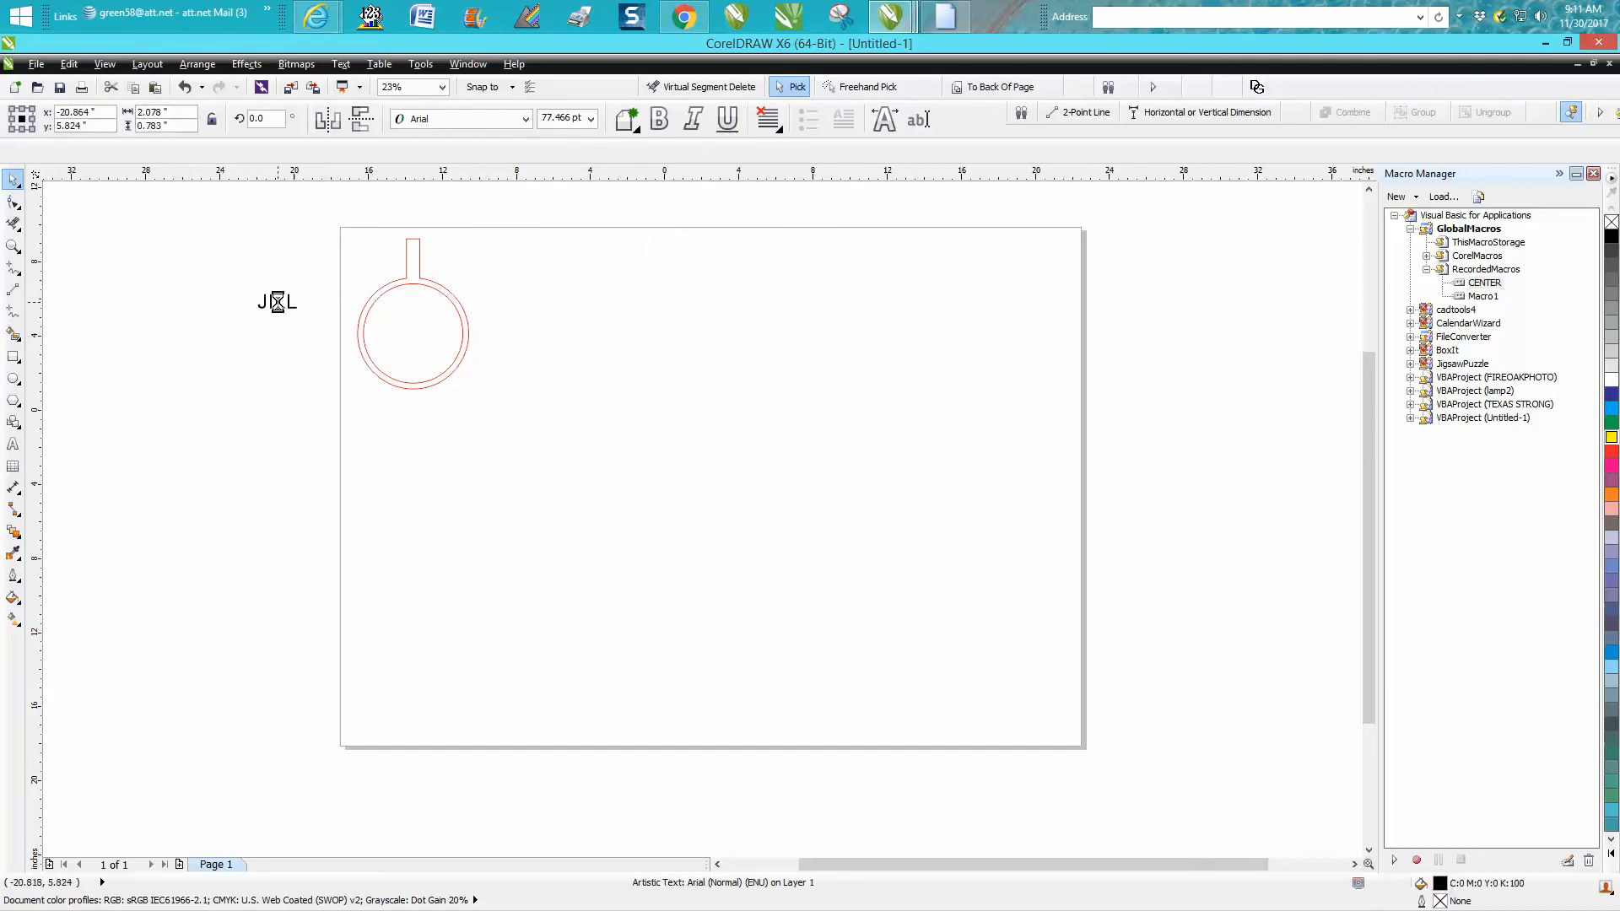
- Group the ornament's two outlines, then center the group and the name text on the page
{"action": "left_click_drag", "start_coordinate": [338, 224], "coordinate": [558, 447]}
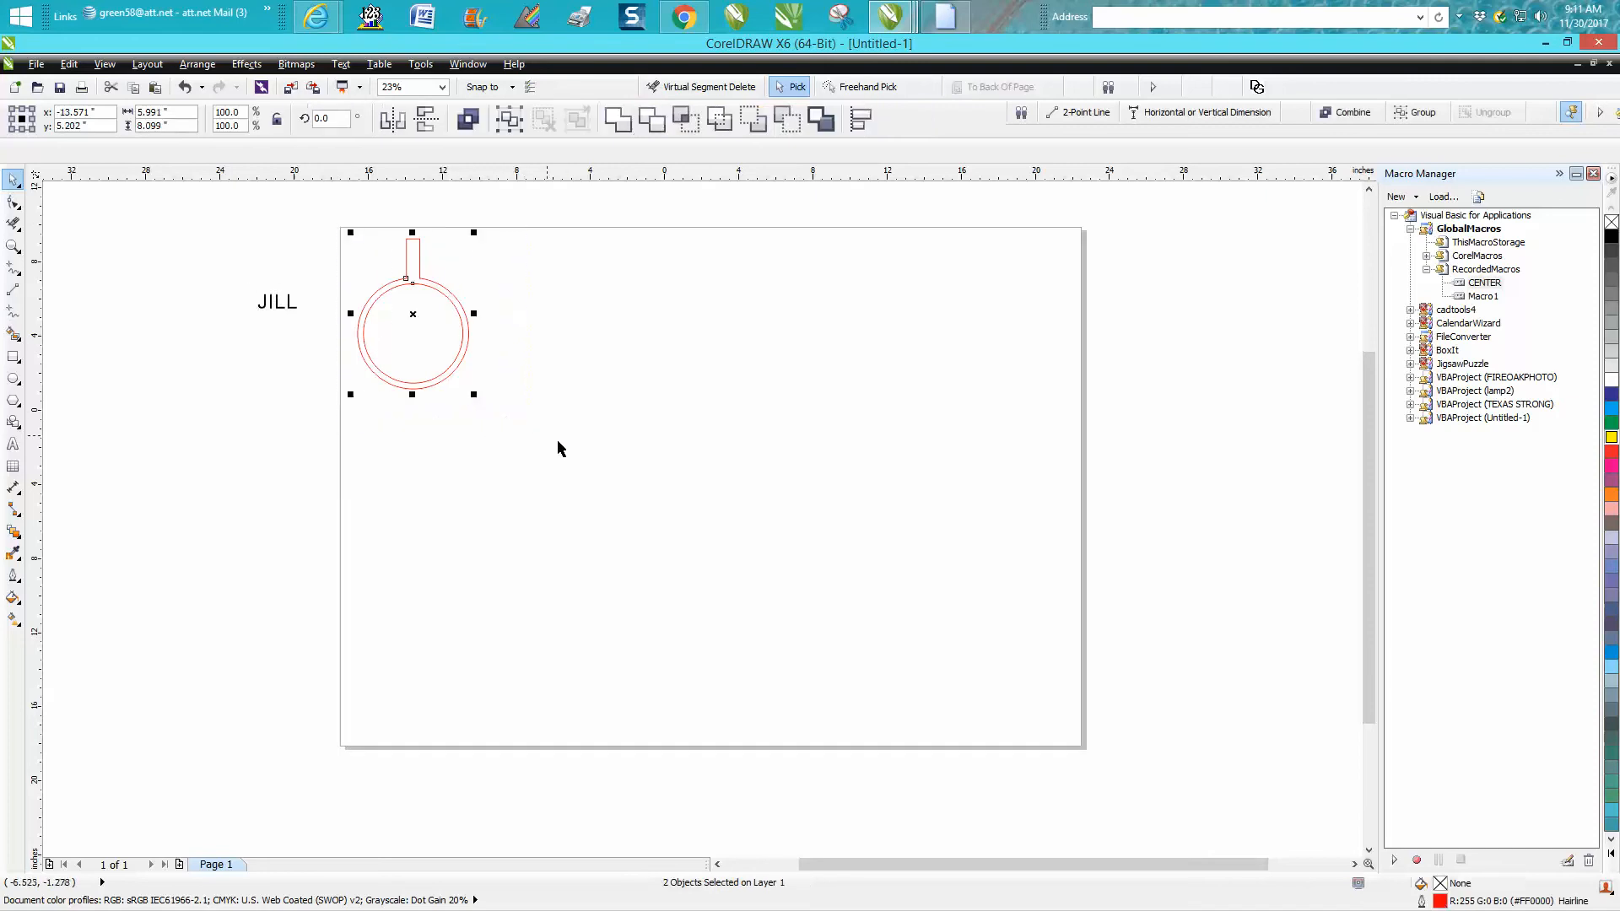
{"action": "key", "text": "ctrl+g"}
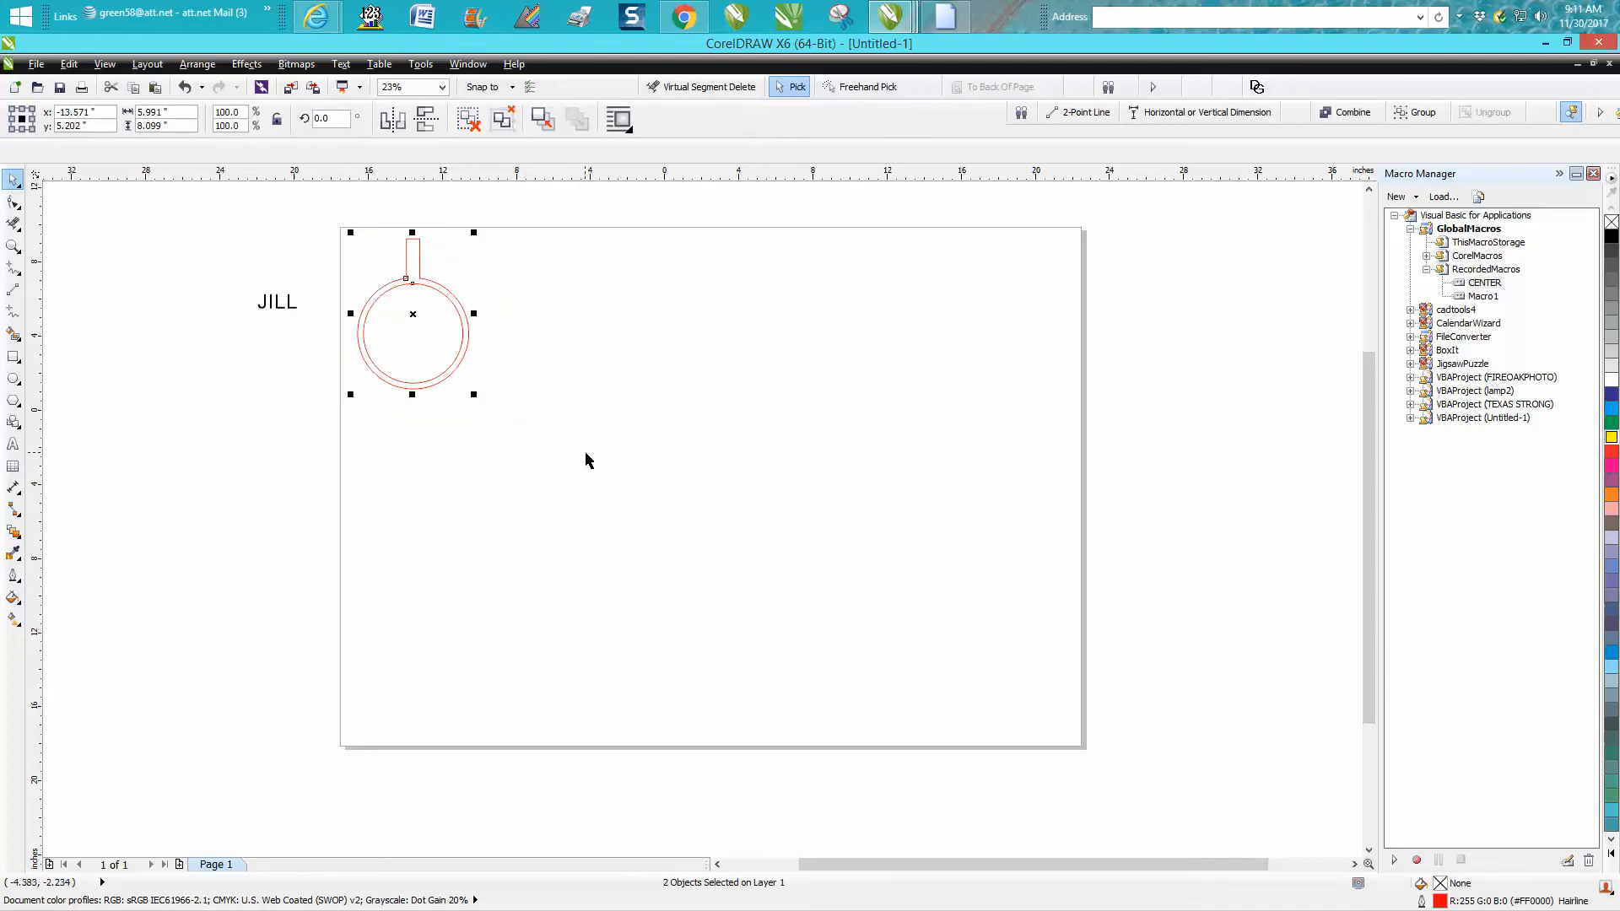
{"action": "key", "text": "p"}
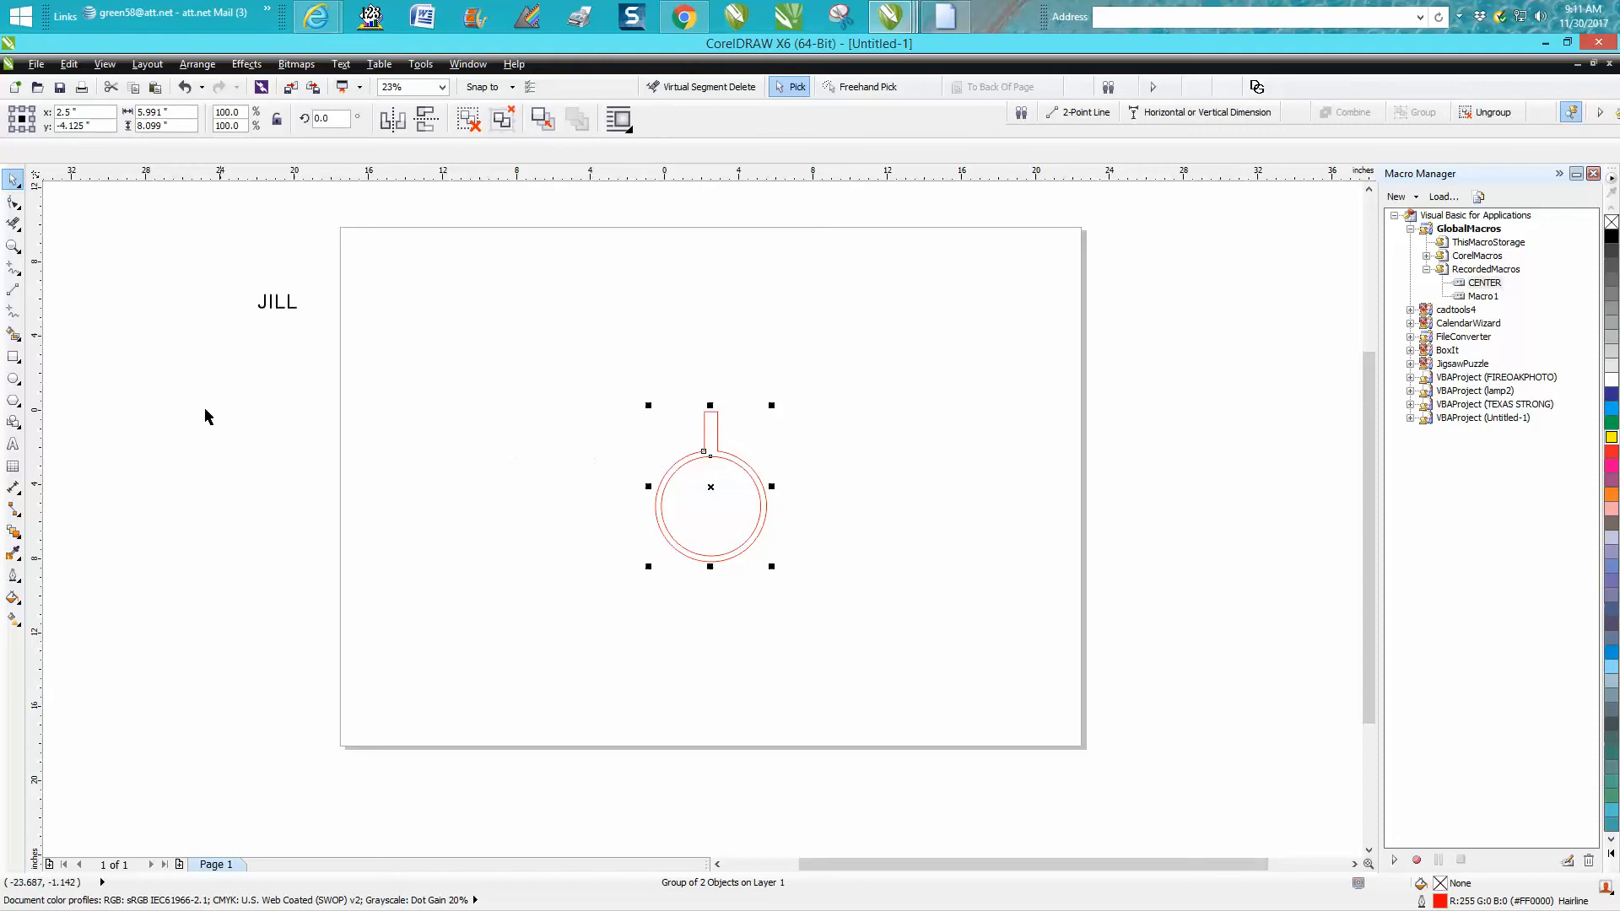
{"action": "left_click", "coordinate": [291, 315]}
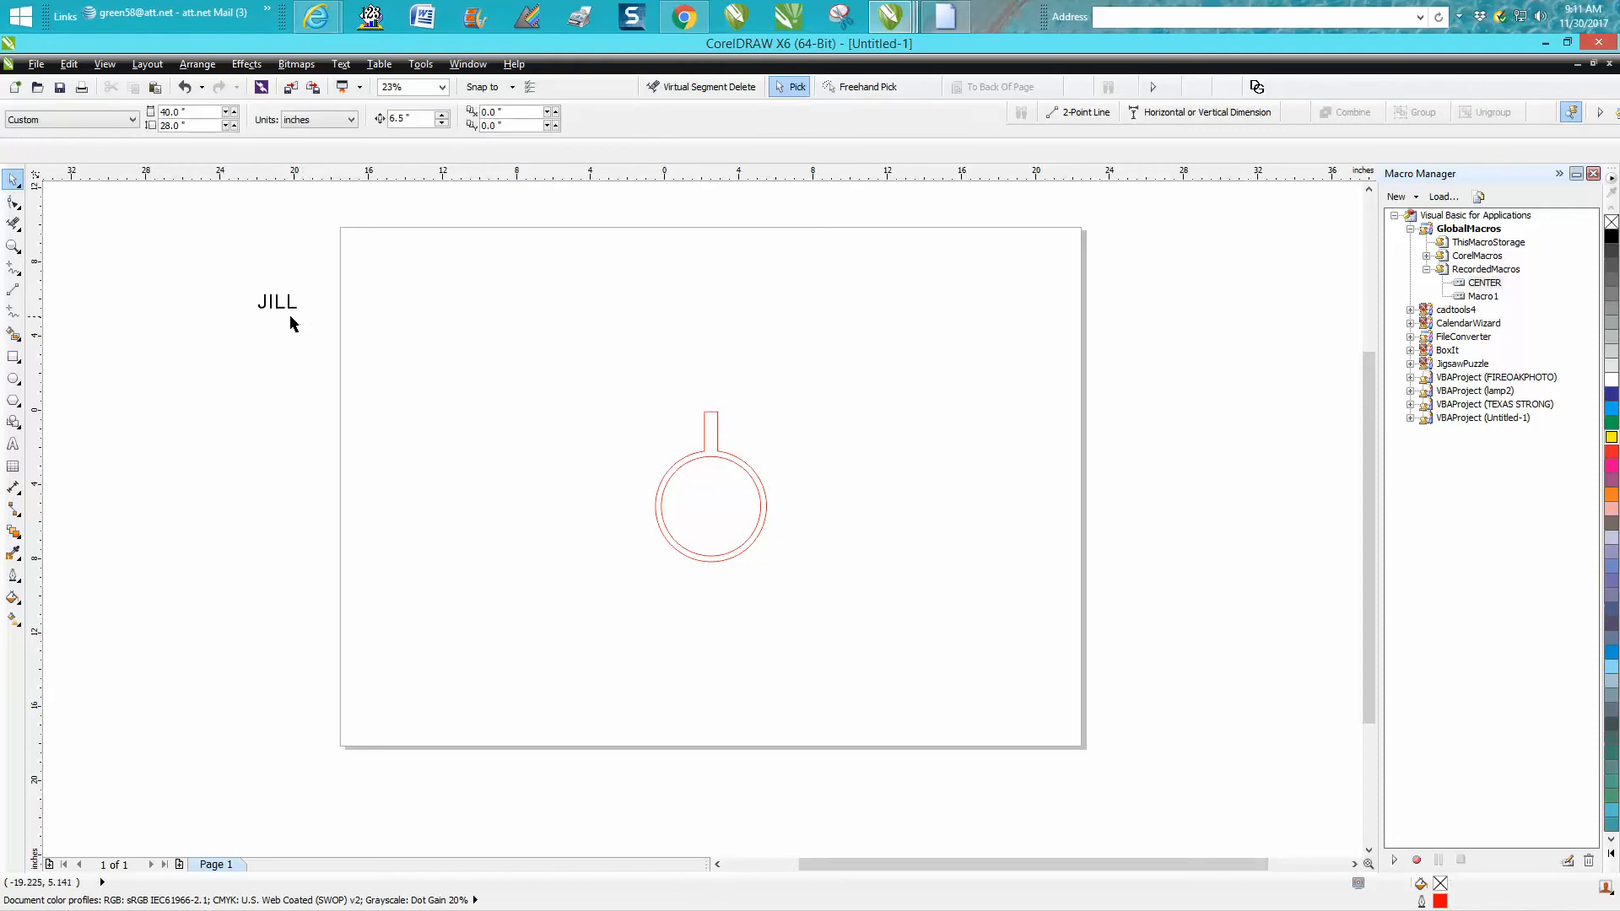
{"action": "left_click", "coordinate": [290, 304]}
{"action": "key", "text": "p"}
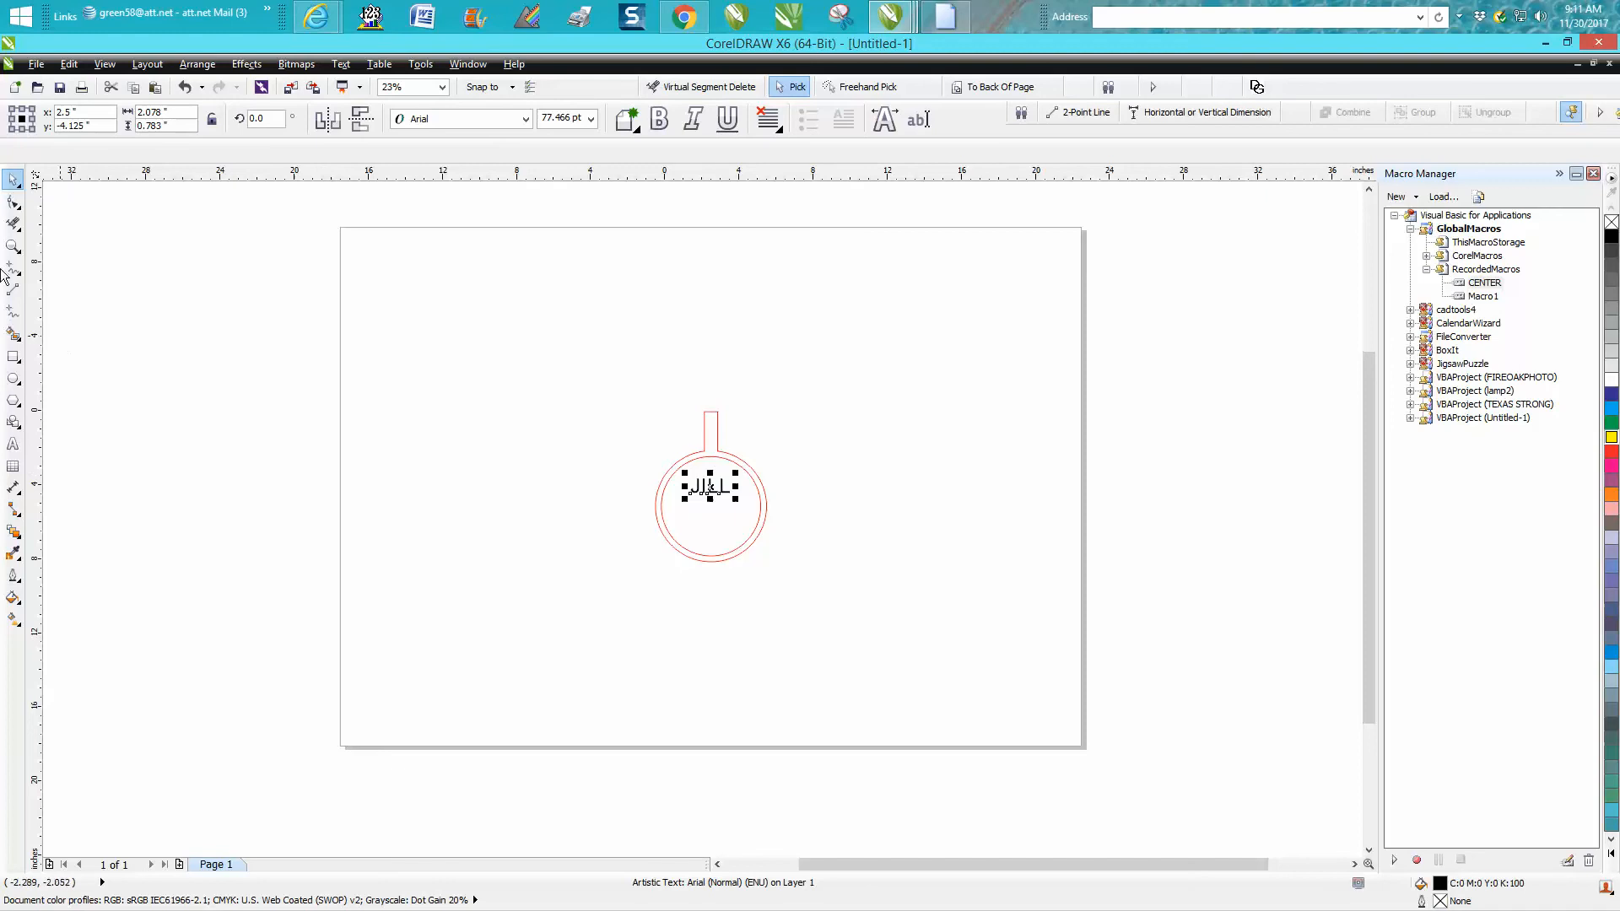
- Ungroup the ornament's outlines so the inner circle can be selected separately
{"action": "left_click", "coordinate": [12, 245]}
{"action": "left_click_drag", "start_coordinate": [629, 397], "coordinate": [882, 612]}
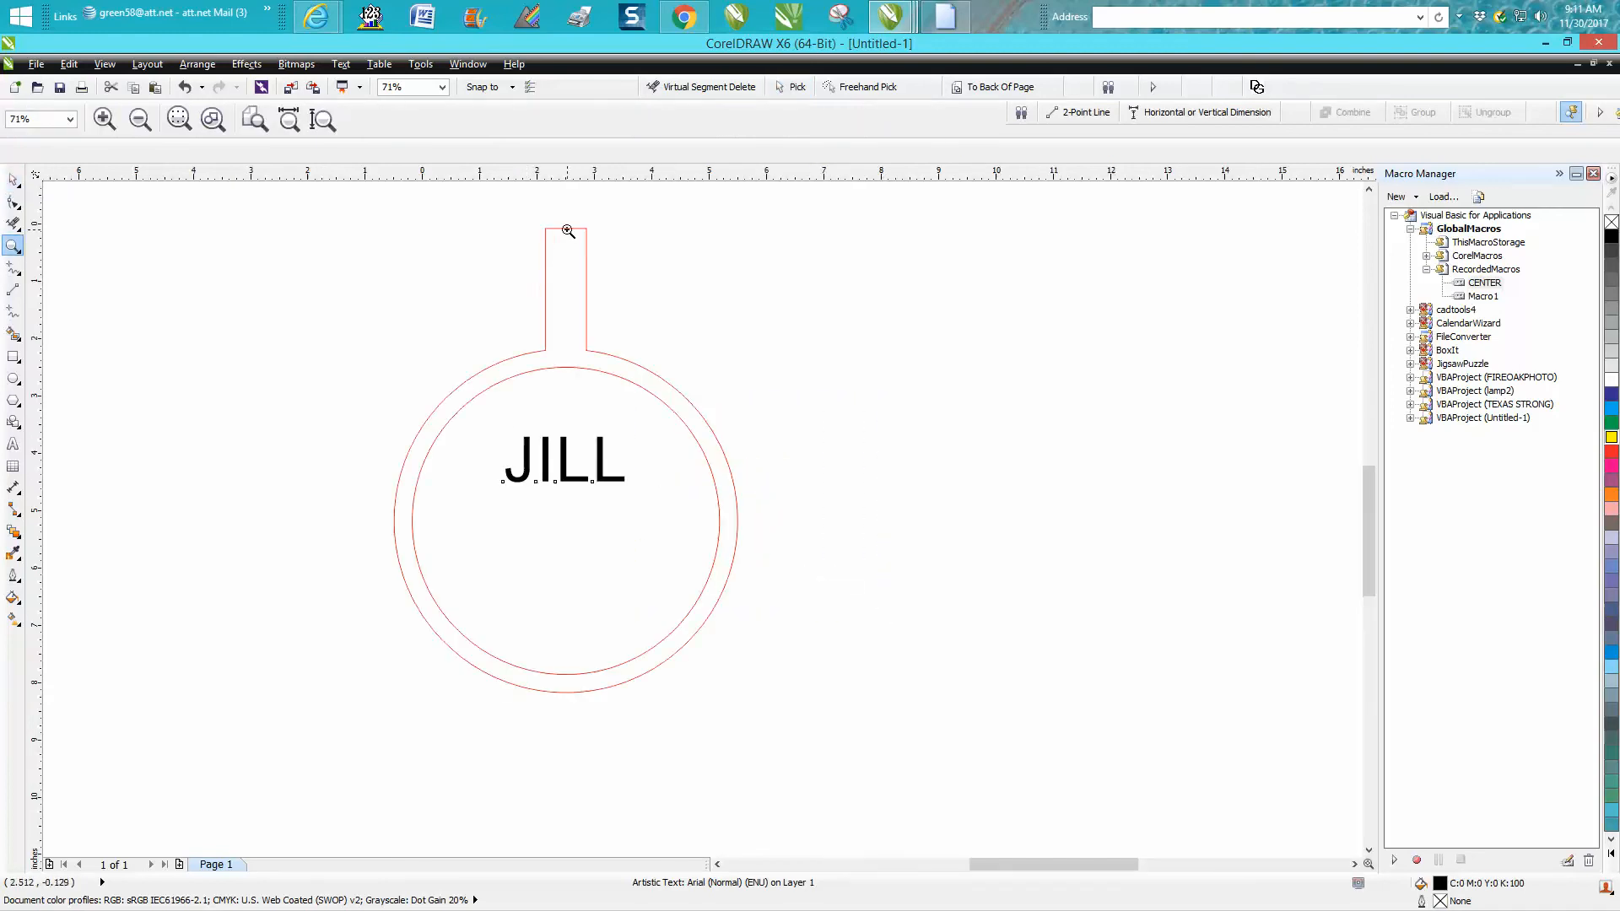
{"action": "left_click", "coordinate": [12, 180]}
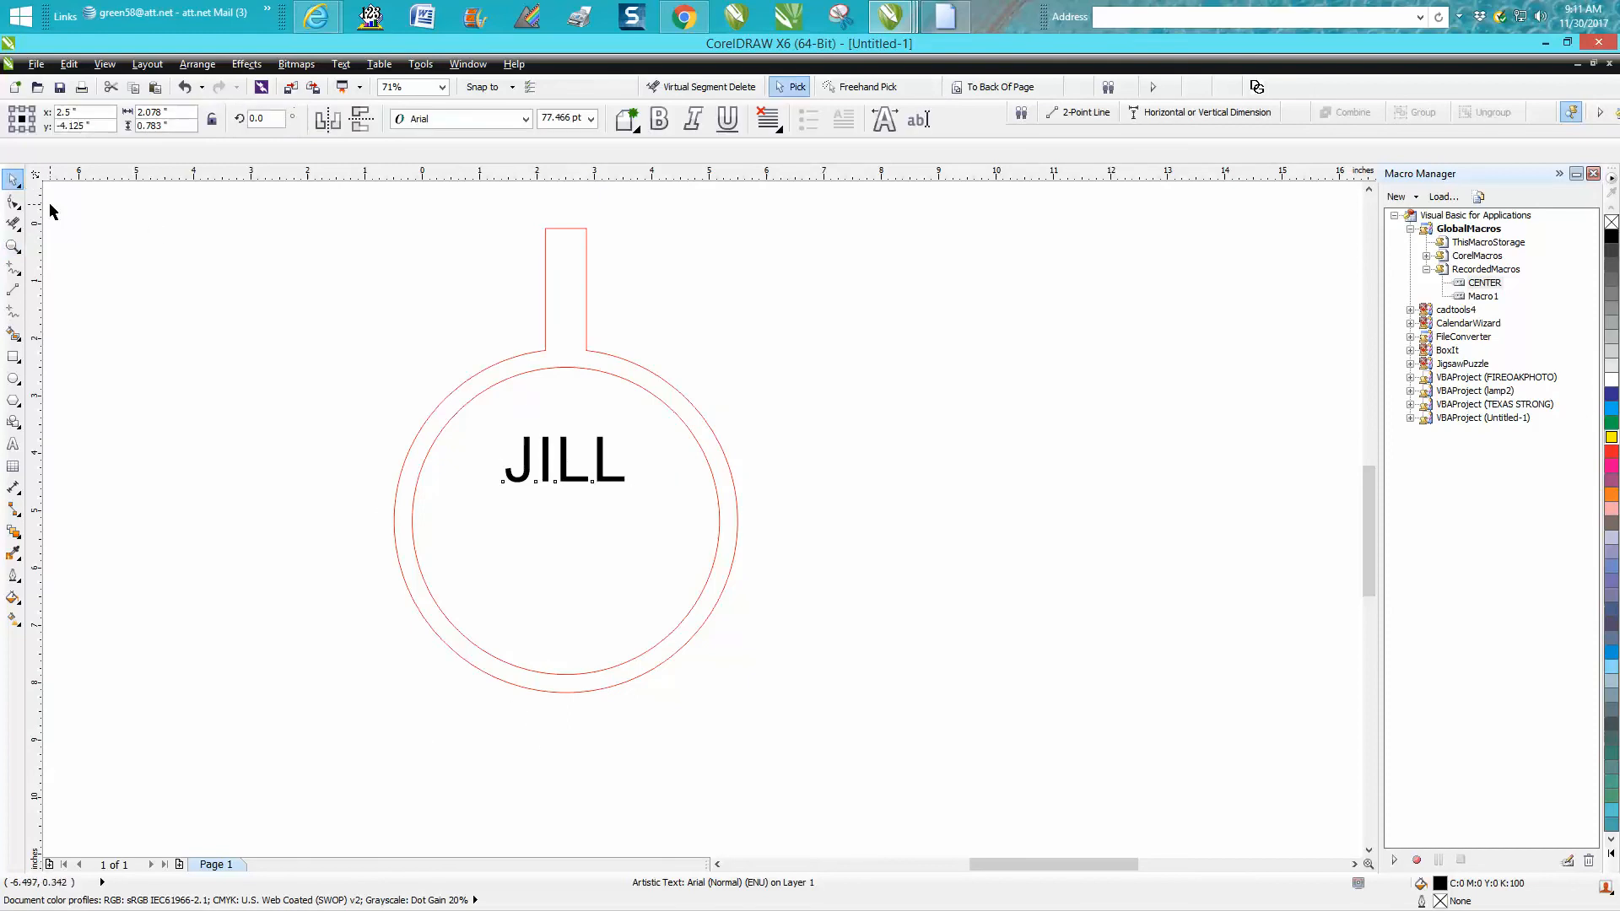
{"action": "left_click", "coordinate": [445, 371]}
{"action": "left_click", "coordinate": [563, 468]}
{"action": "left_click", "coordinate": [590, 368]}
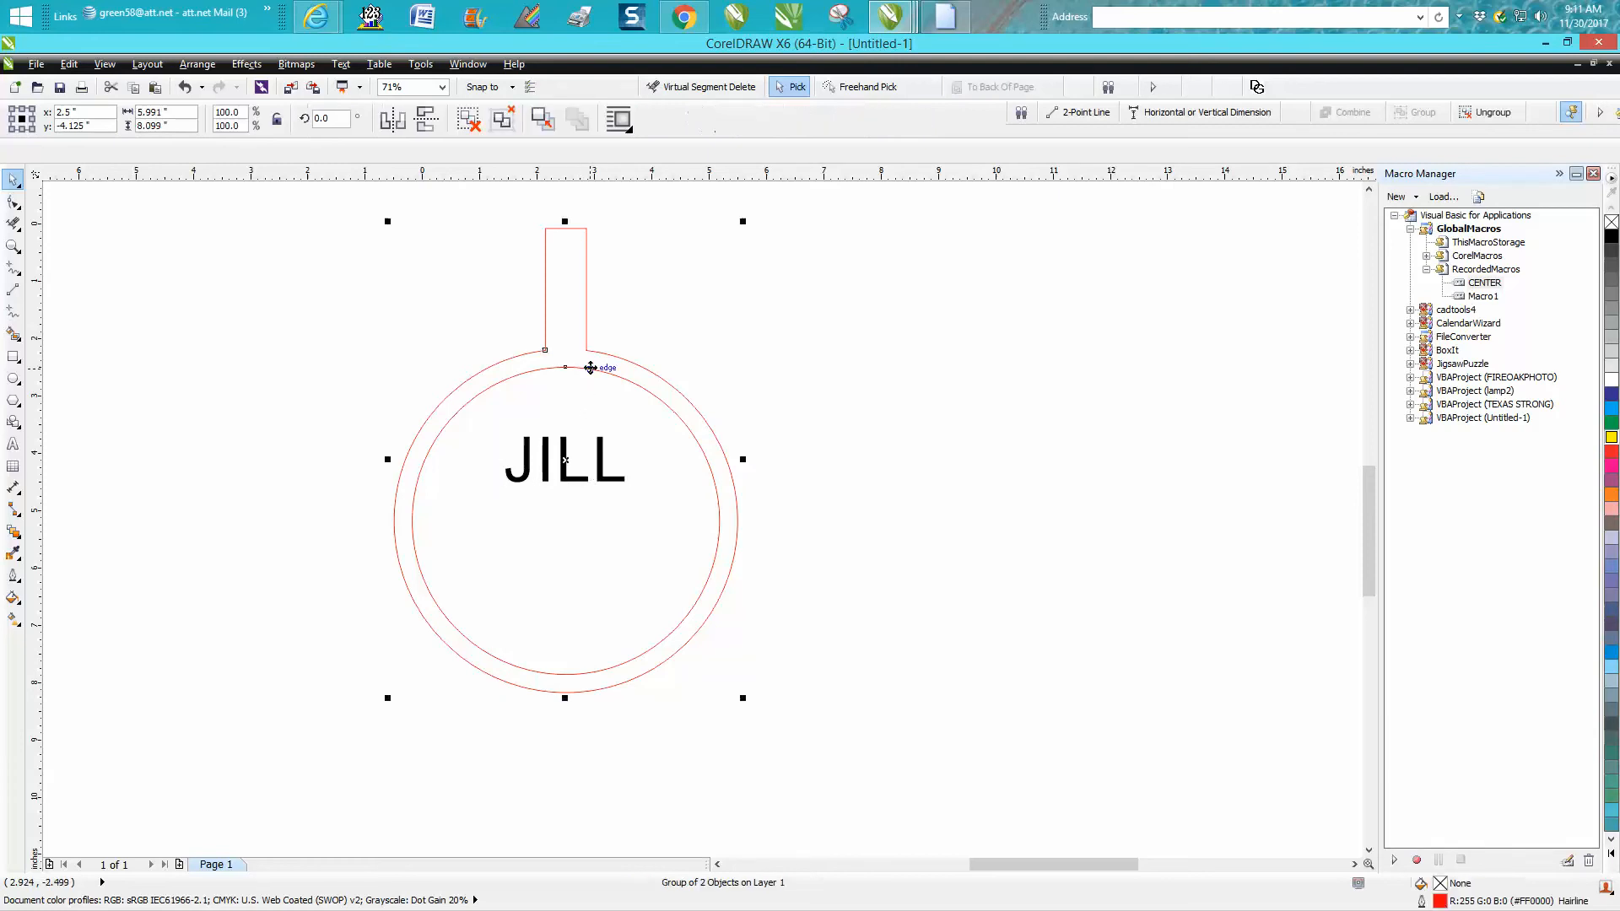
{"action": "left_click", "coordinate": [201, 68]}
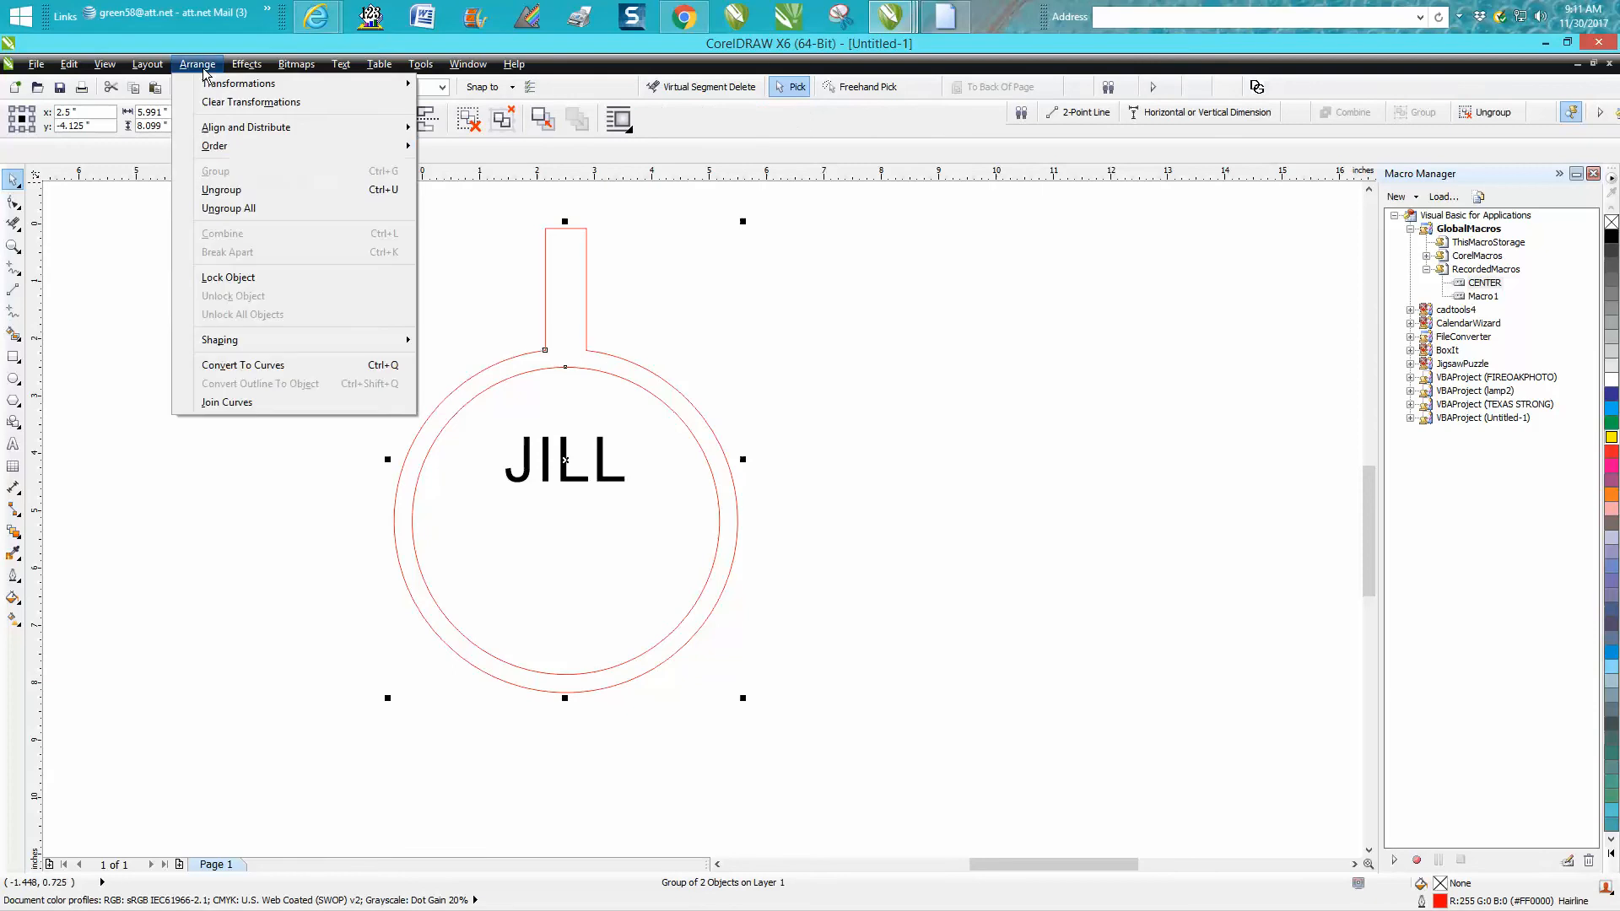
{"action": "left_click", "coordinate": [221, 189]}
{"action": "left_click", "coordinate": [440, 299]}
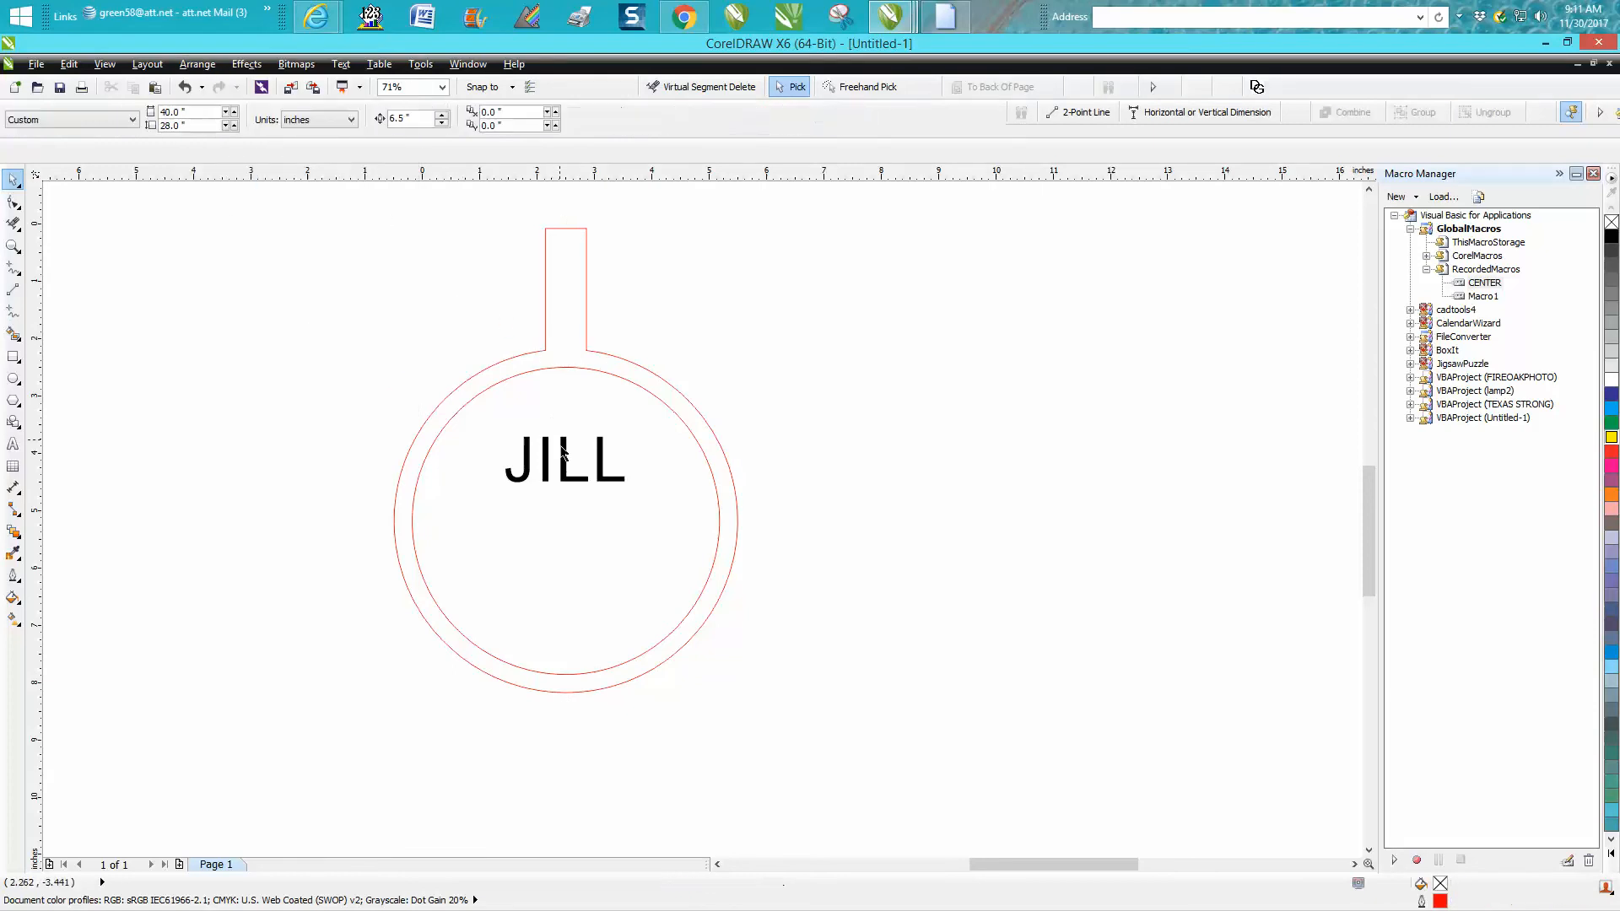
- Center the name text horizontally and vertically on the ornament's inner circle
{"action": "left_click", "coordinate": [565, 451]}
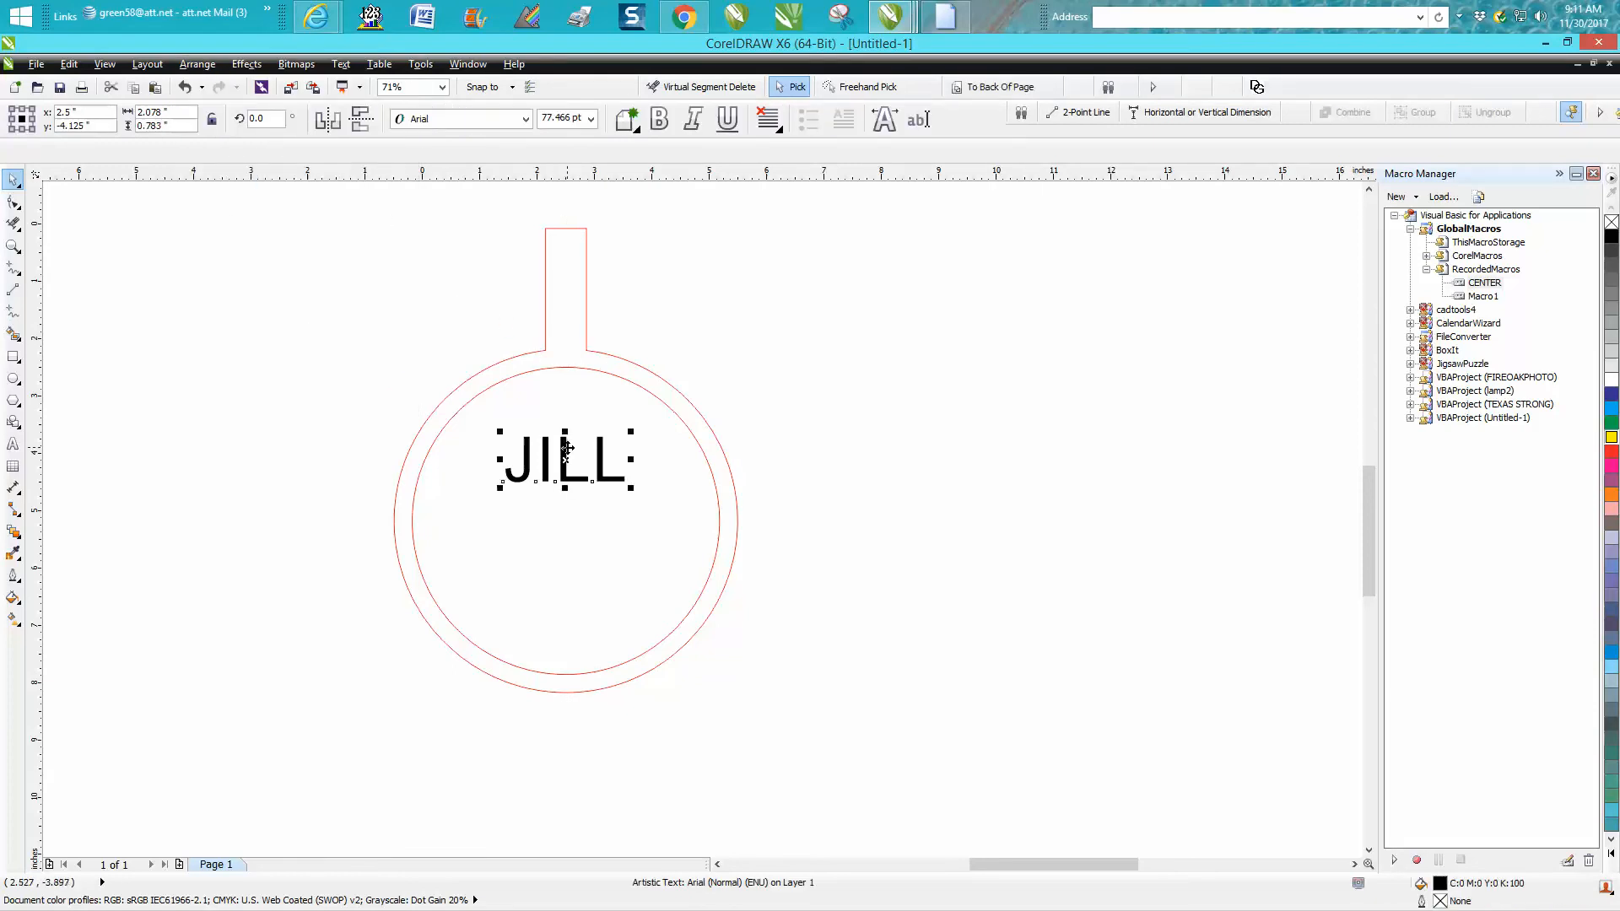
{"action": "left_click", "coordinate": [564, 367], "text": "shift"}
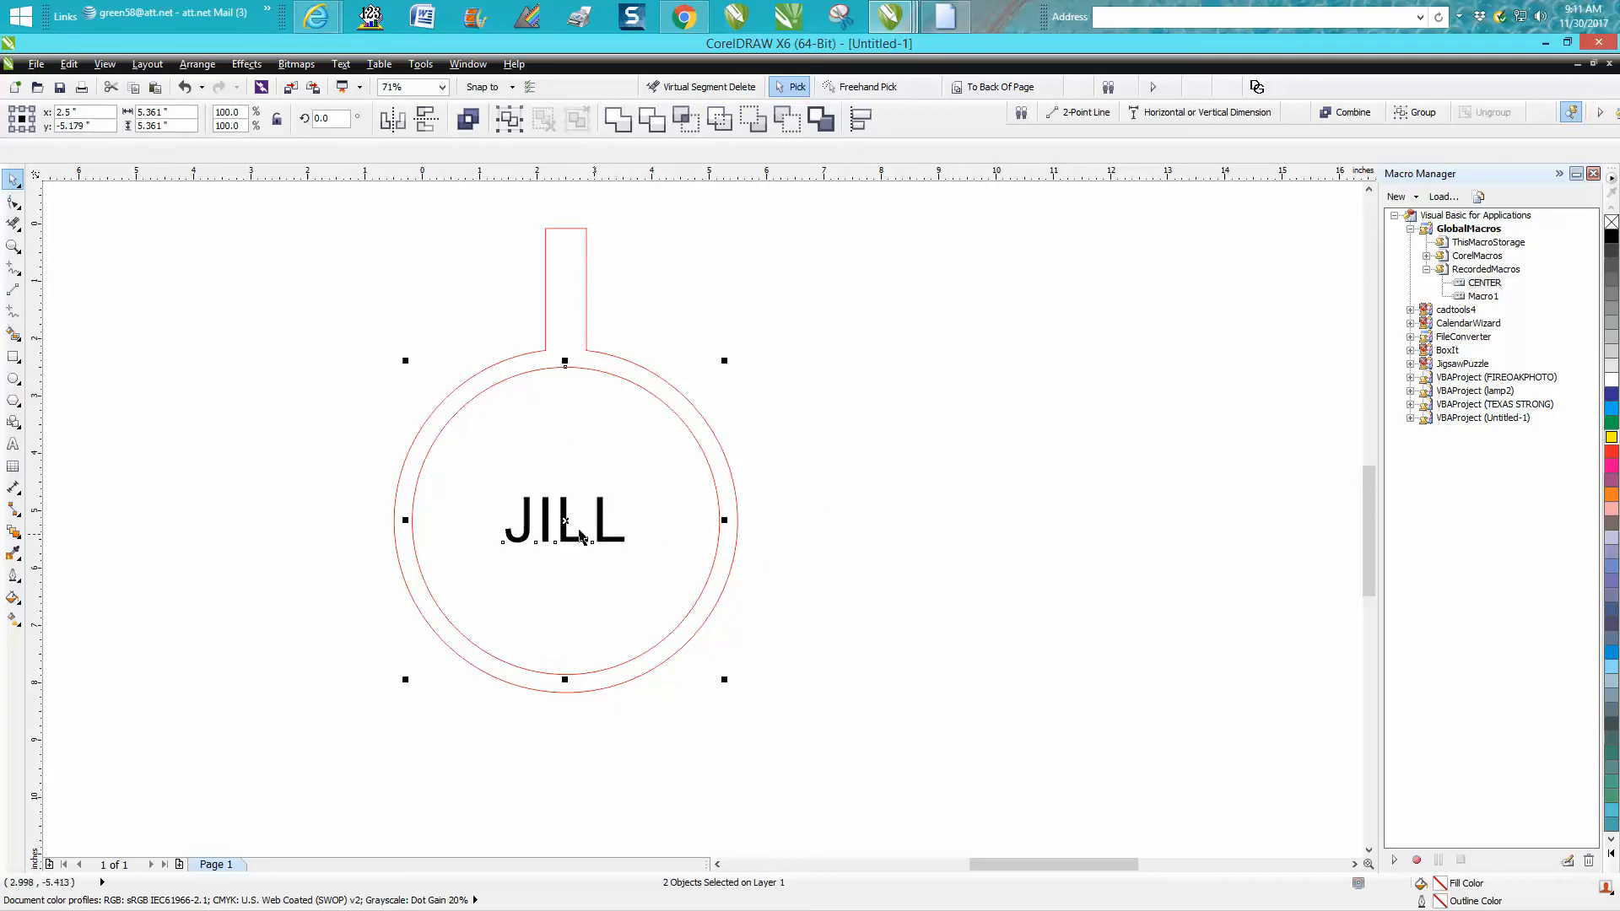
{"action": "left_click", "coordinate": [847, 507]}
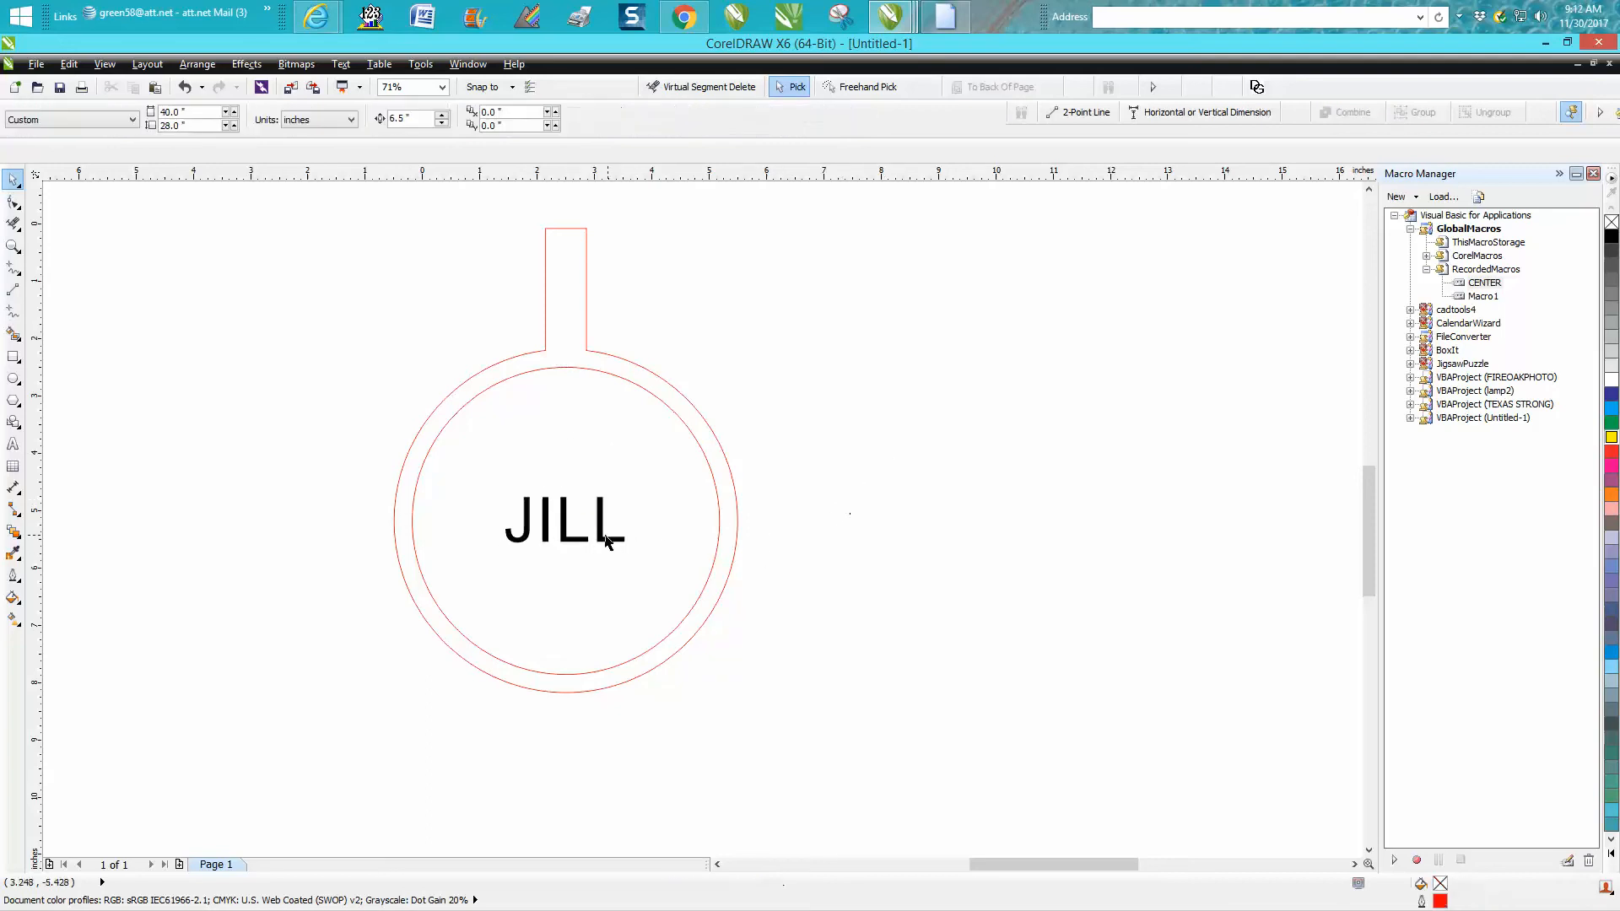
- Move the name text out to the left of the ornament and check which Snap To options are enabled
{"action": "left_click", "coordinate": [608, 541]}
{"action": "left_click_drag", "start_coordinate": [566, 526], "coordinate": [274, 500]}
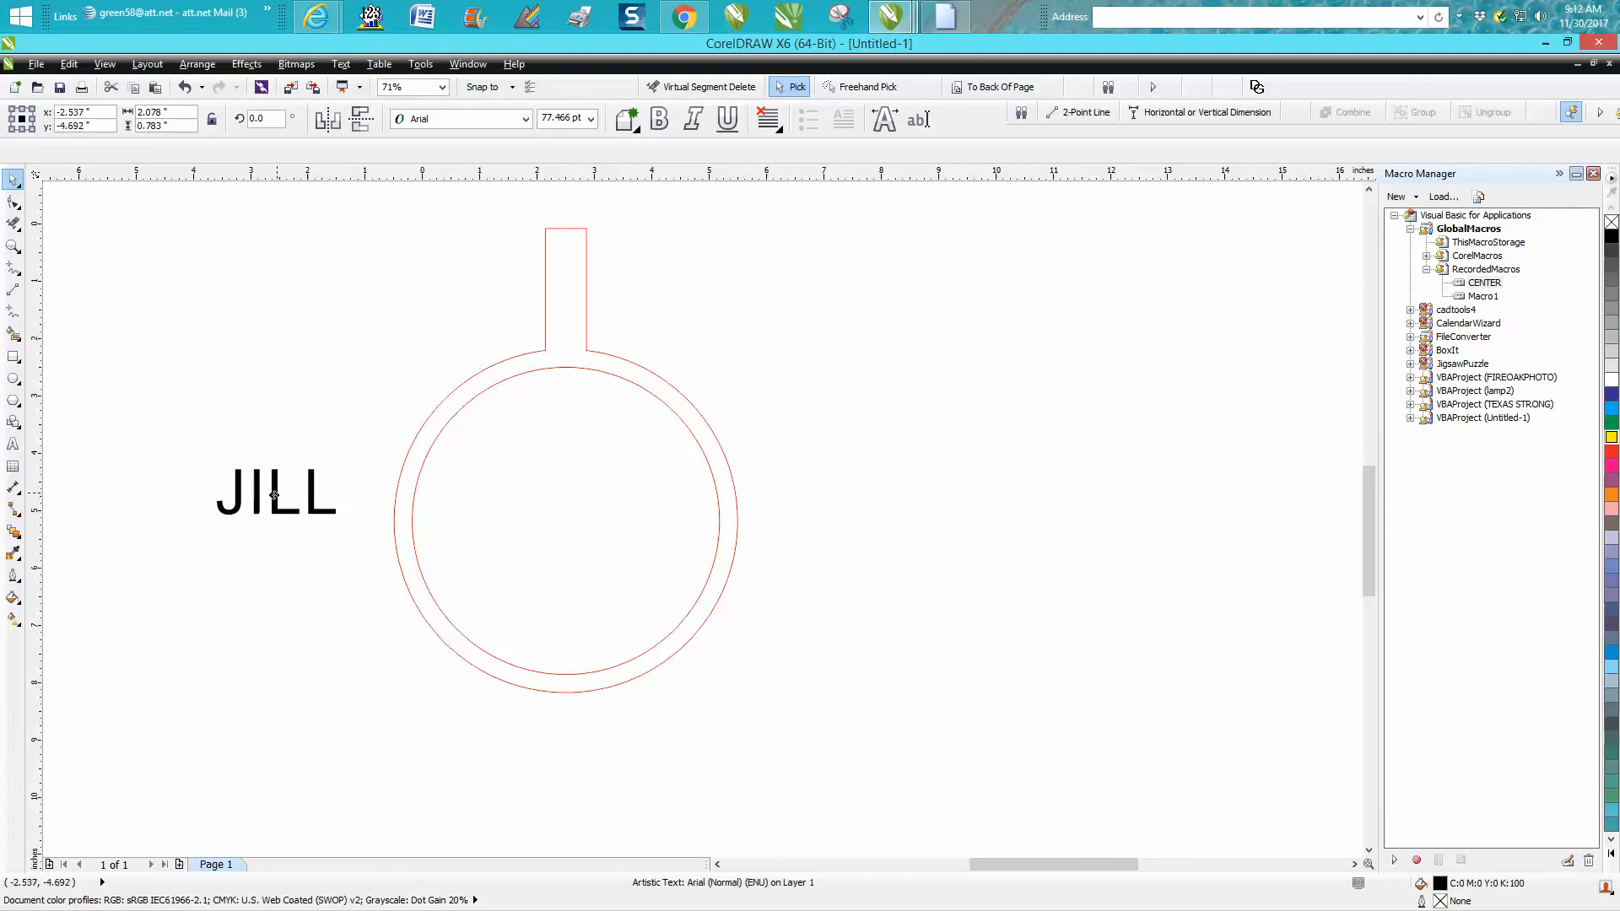
{"action": "left_click", "coordinate": [432, 439]}
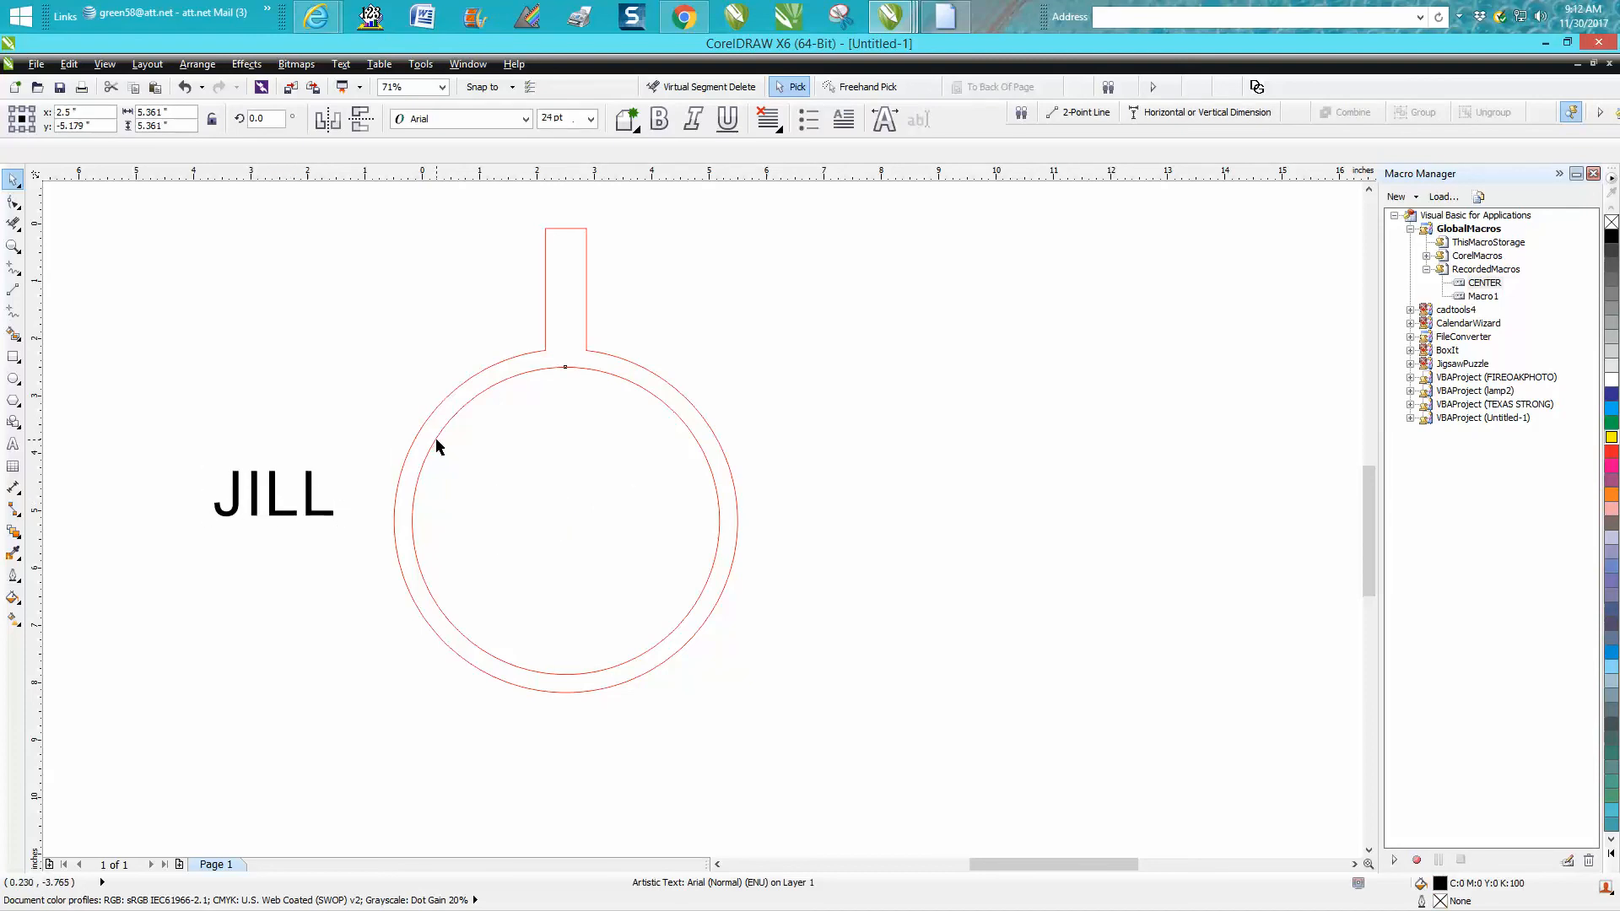
{"action": "left_click", "coordinate": [113, 71]}
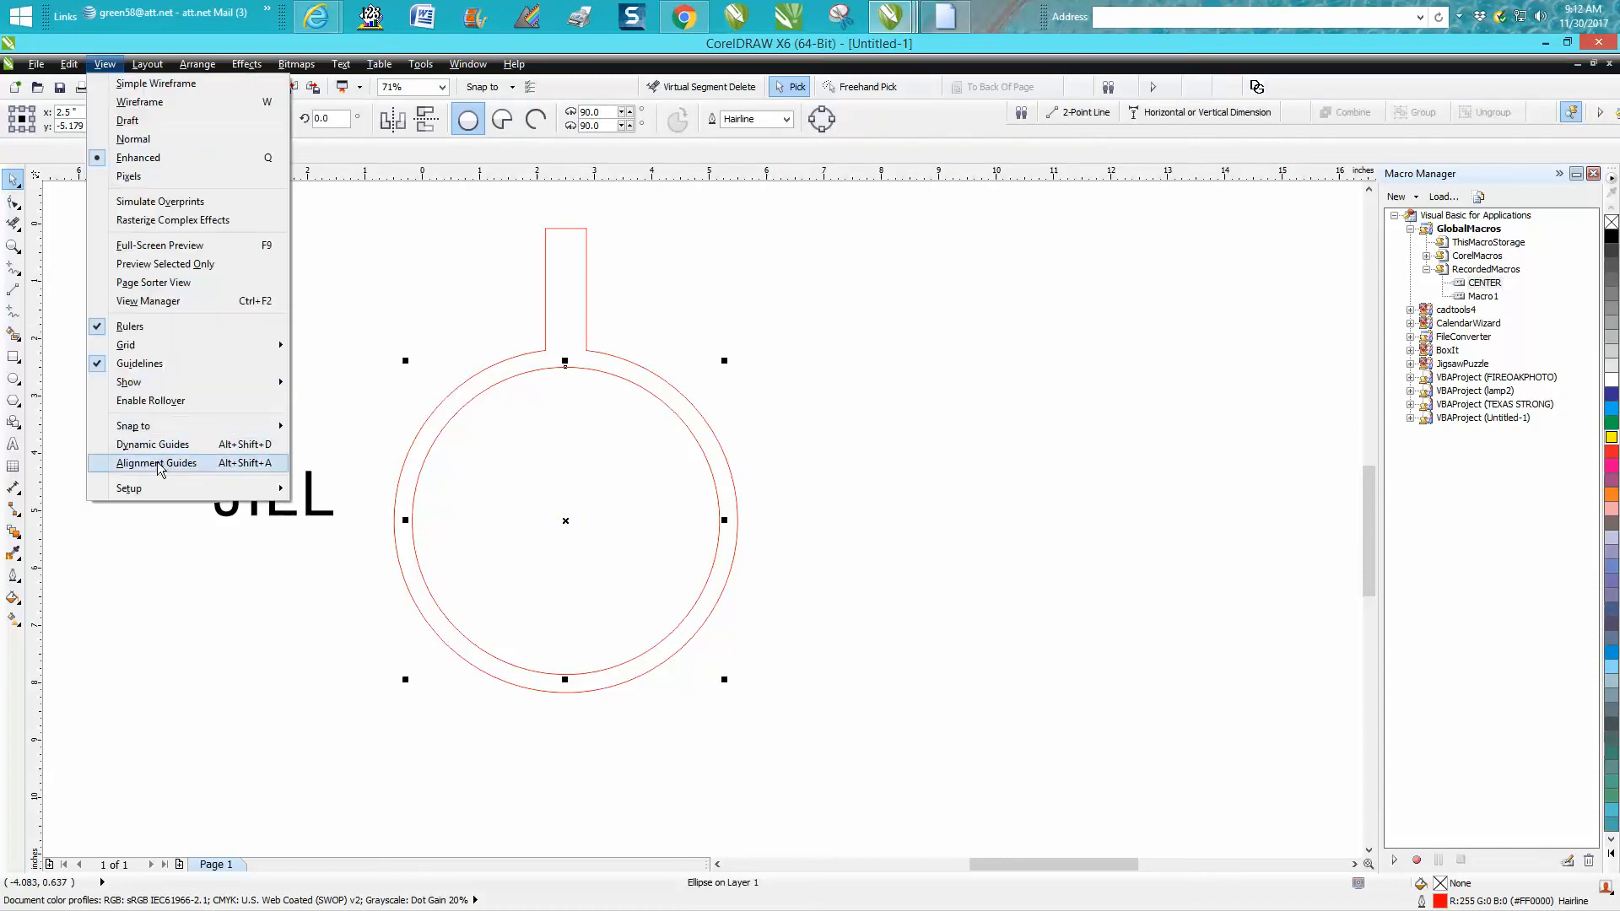
{"action": "mouse_move", "coordinate": [145, 431]}
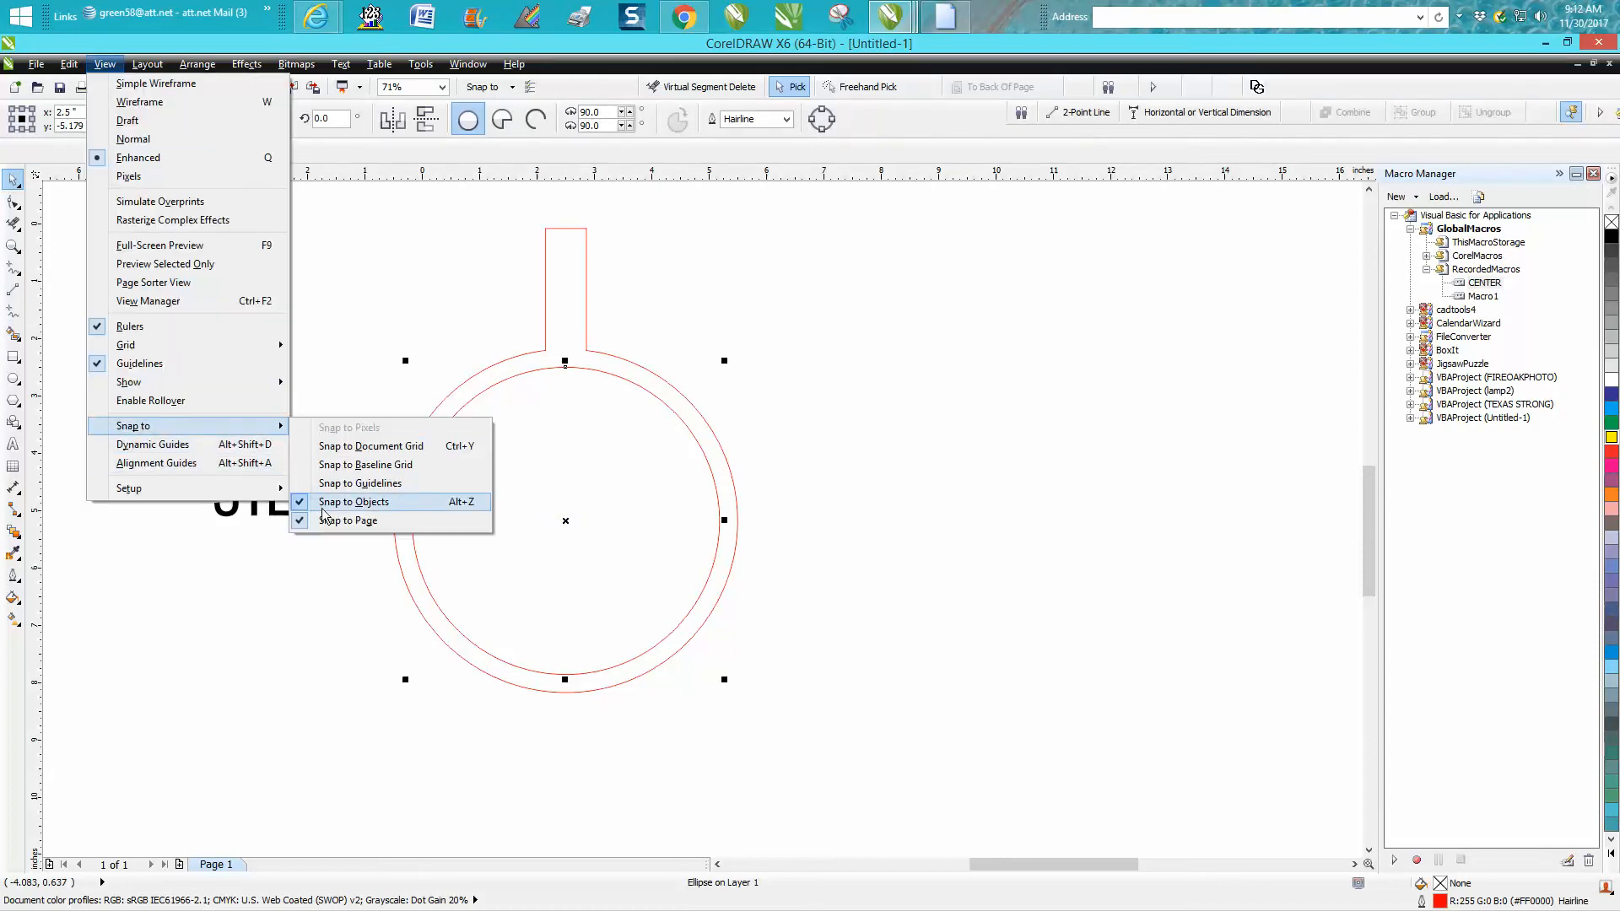
{"action": "left_click", "coordinate": [334, 339]}
- Move the name text by its center so it snaps to the inner circle's center, and check the alignment up close
{"action": "left_click", "coordinate": [312, 498]}
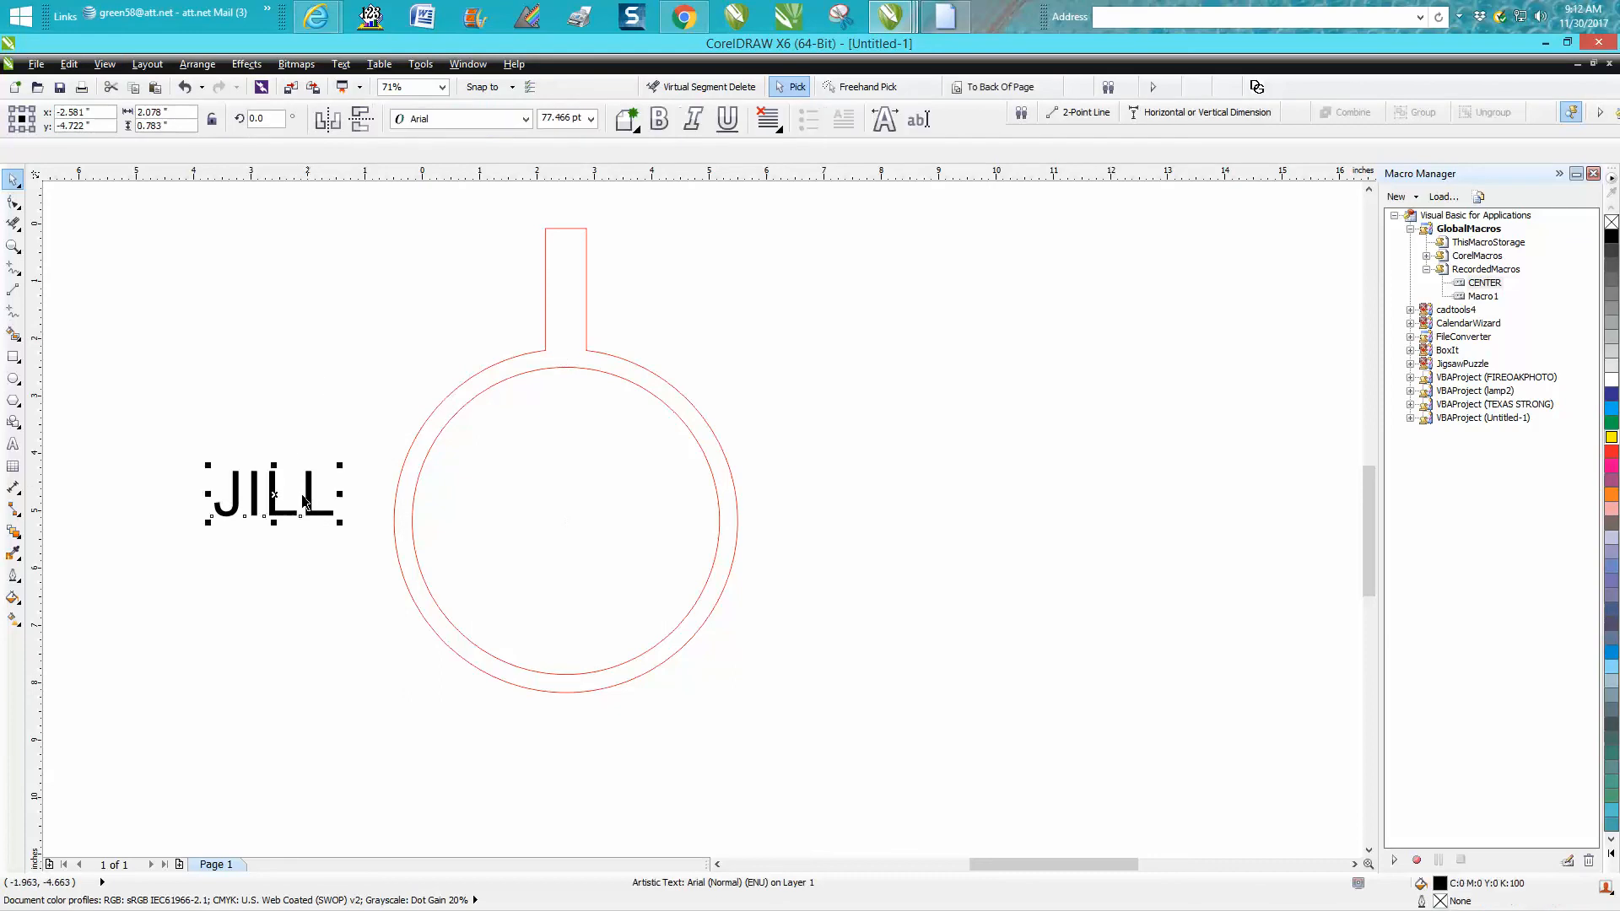
{"action": "left_click_drag", "start_coordinate": [274, 494], "coordinate": [566, 521]}
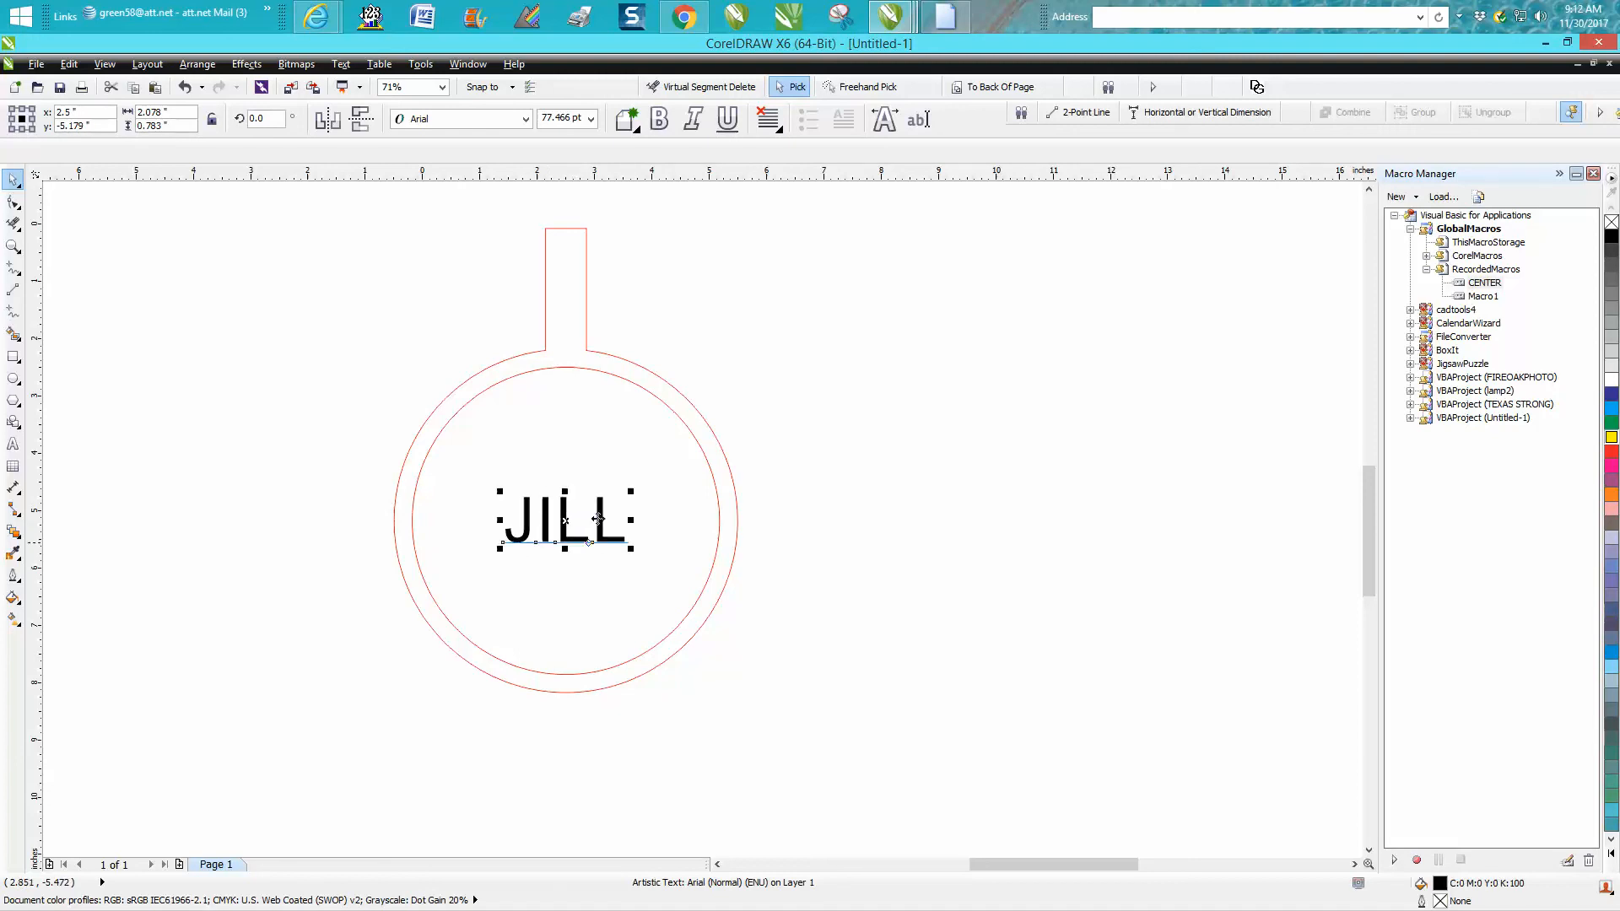
{"action": "left_click", "coordinate": [21, 247]}
{"action": "left_click_drag", "start_coordinate": [444, 402], "coordinate": [734, 671]}
{"action": "left_click", "coordinate": [14, 180]}
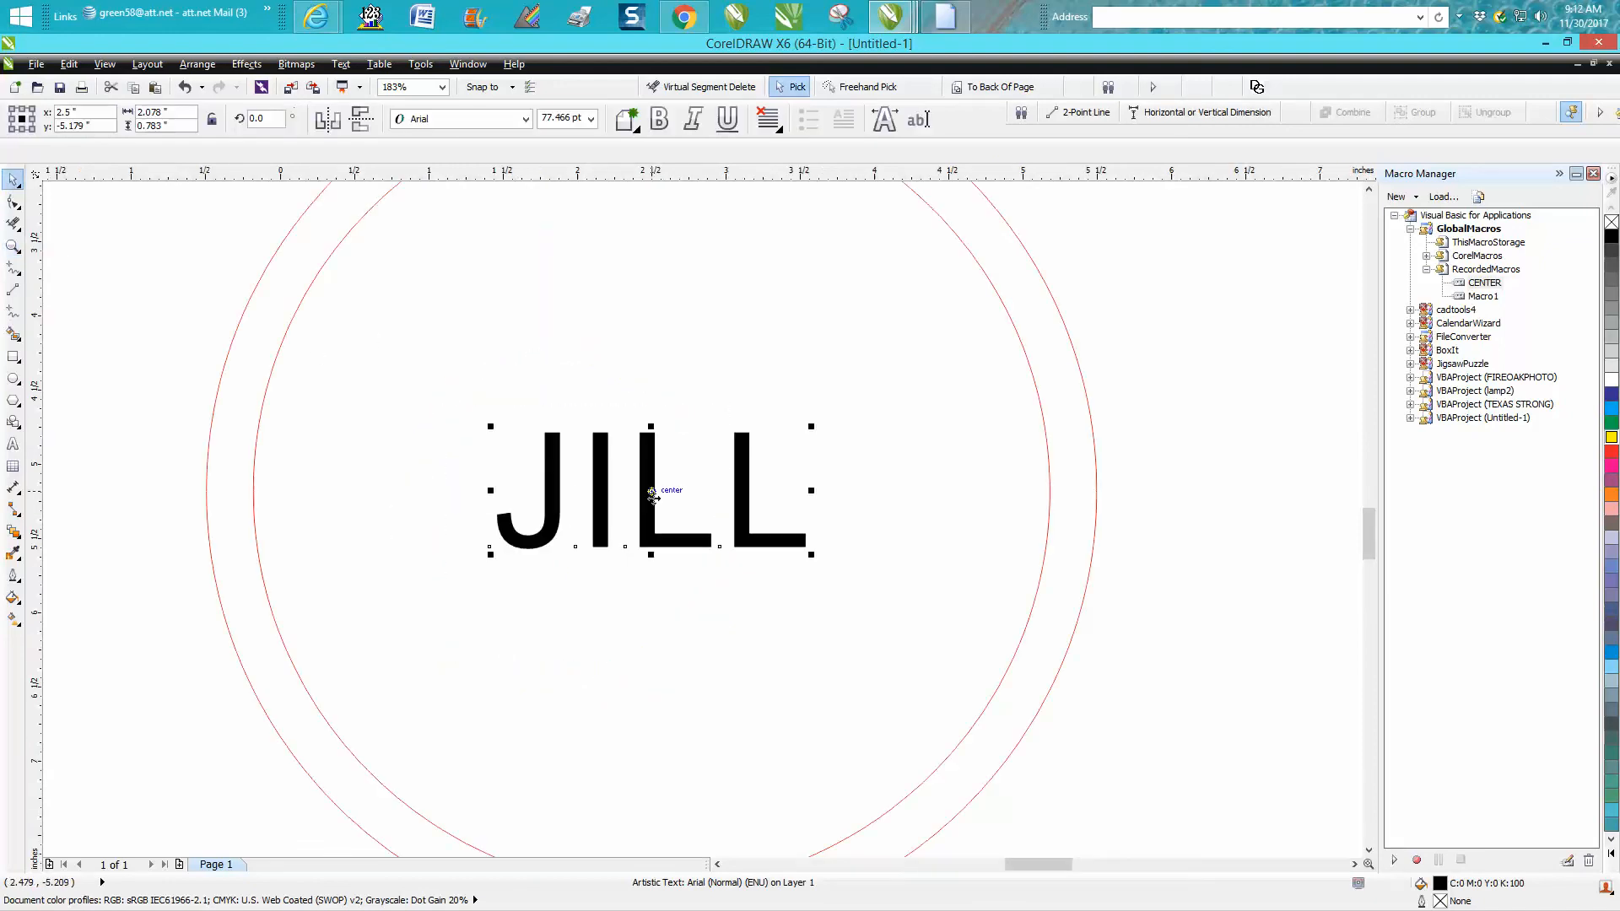
{"action": "mouse_move", "coordinate": [651, 493]}
{"action": "left_mouse_down"}
{"action": "mouse_move", "coordinate": [604, 553]}
{"action": "mouse_move", "coordinate": [648, 488]}
{"action": "left_mouse_up"}
- Move the complete ornament with its name to the page's upper-left corner and duplicate it beside the original
{"action": "scroll", "coordinate": [653, 490], "scroll_direction": "down", "scroll_amount": 2}
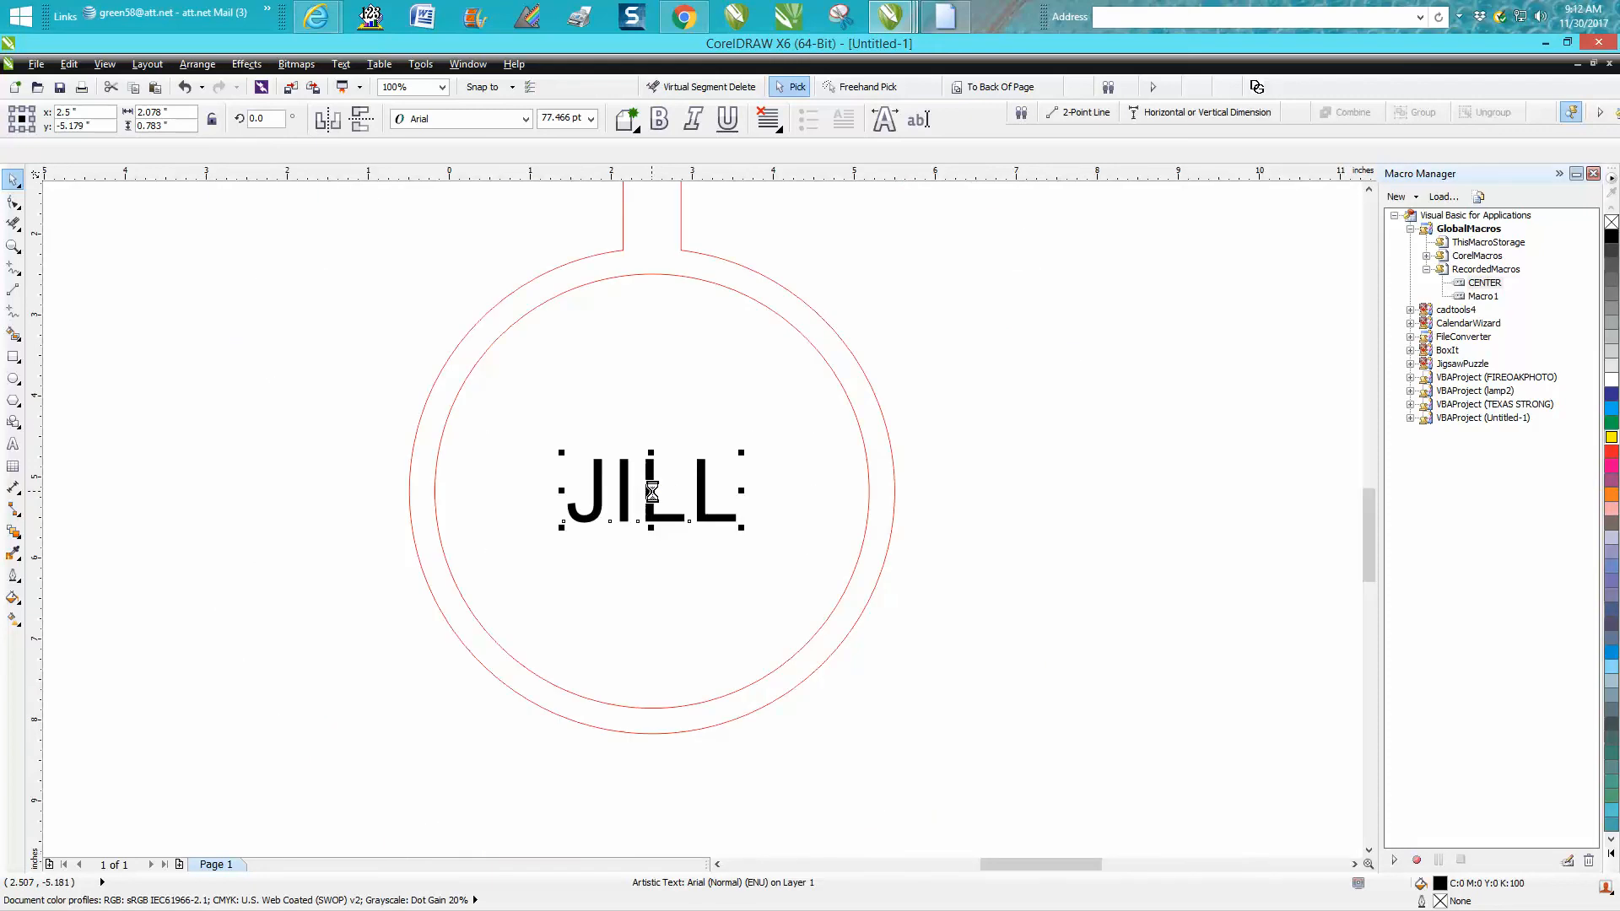
{"action": "scroll", "coordinate": [652, 491], "scroll_direction": "down", "scroll_amount": 2}
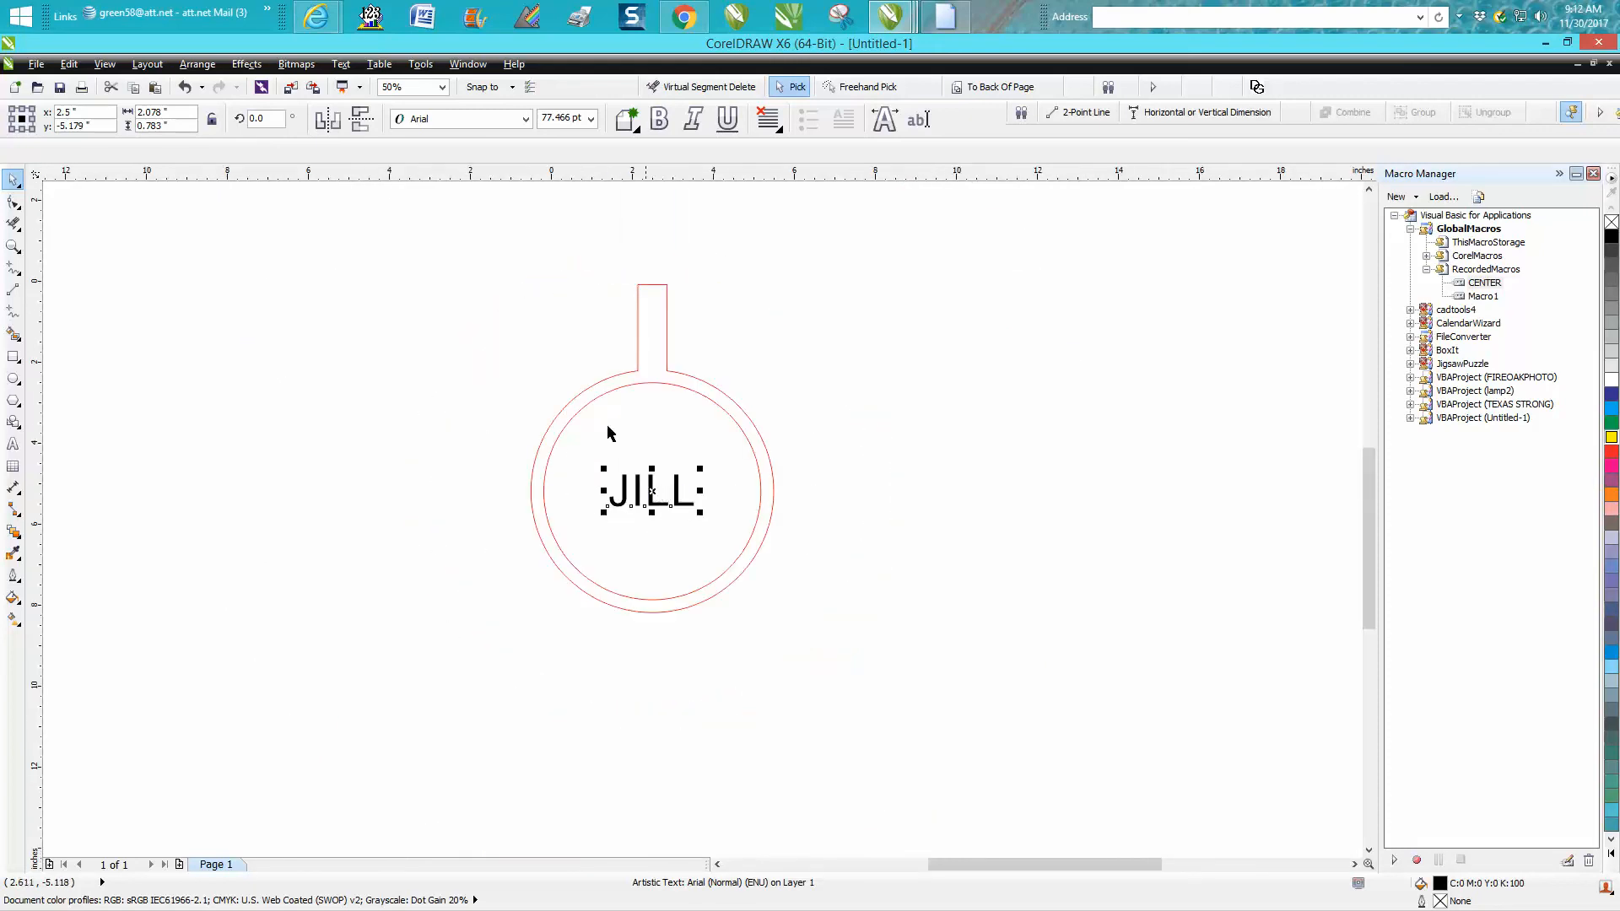
{"action": "scroll", "coordinate": [509, 337], "scroll_direction": "down", "scroll_amount": 4}
{"action": "left_click_drag", "start_coordinate": [563, 355], "coordinate": [663, 543]}
{"action": "left_click_drag", "start_coordinate": [614, 447], "coordinate": [451, 348]}
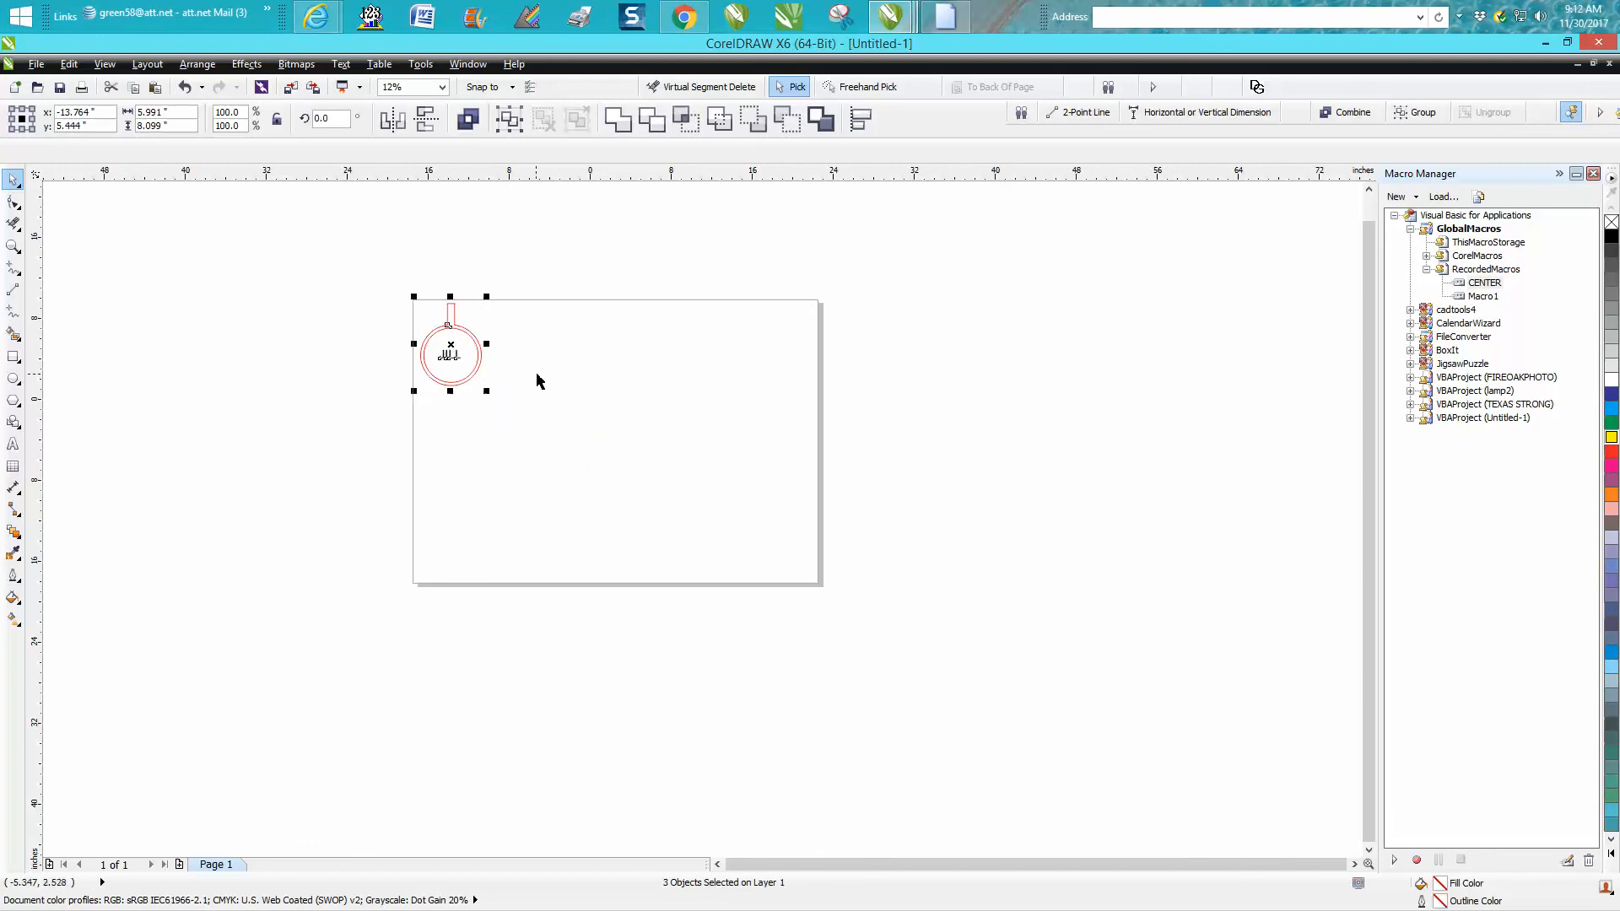
{"action": "key", "text": "ctrl+d"}
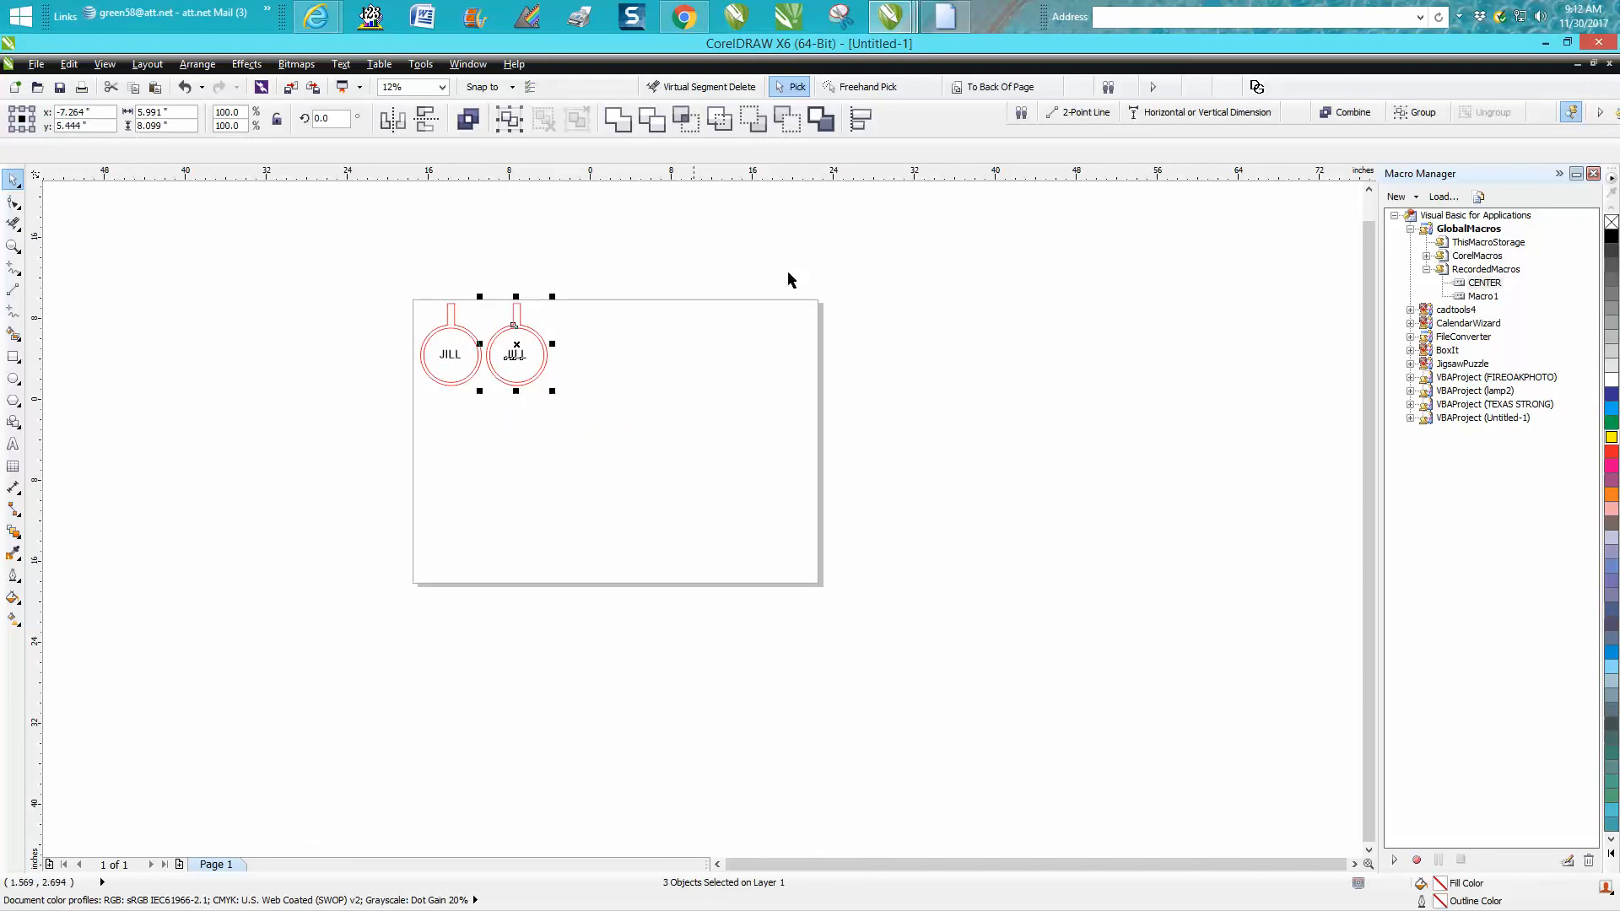
{"action": "left_click", "coordinate": [760, 232]}
- Replace the duplicated ornament's name text with a different first name using the Edit Text dialog
{"action": "left_click", "coordinate": [13, 246]}
{"action": "left_click_drag", "start_coordinate": [411, 293], "coordinate": [646, 525]}
{"action": "left_click", "coordinate": [13, 179]}
{"action": "left_click", "coordinate": [686, 369]}
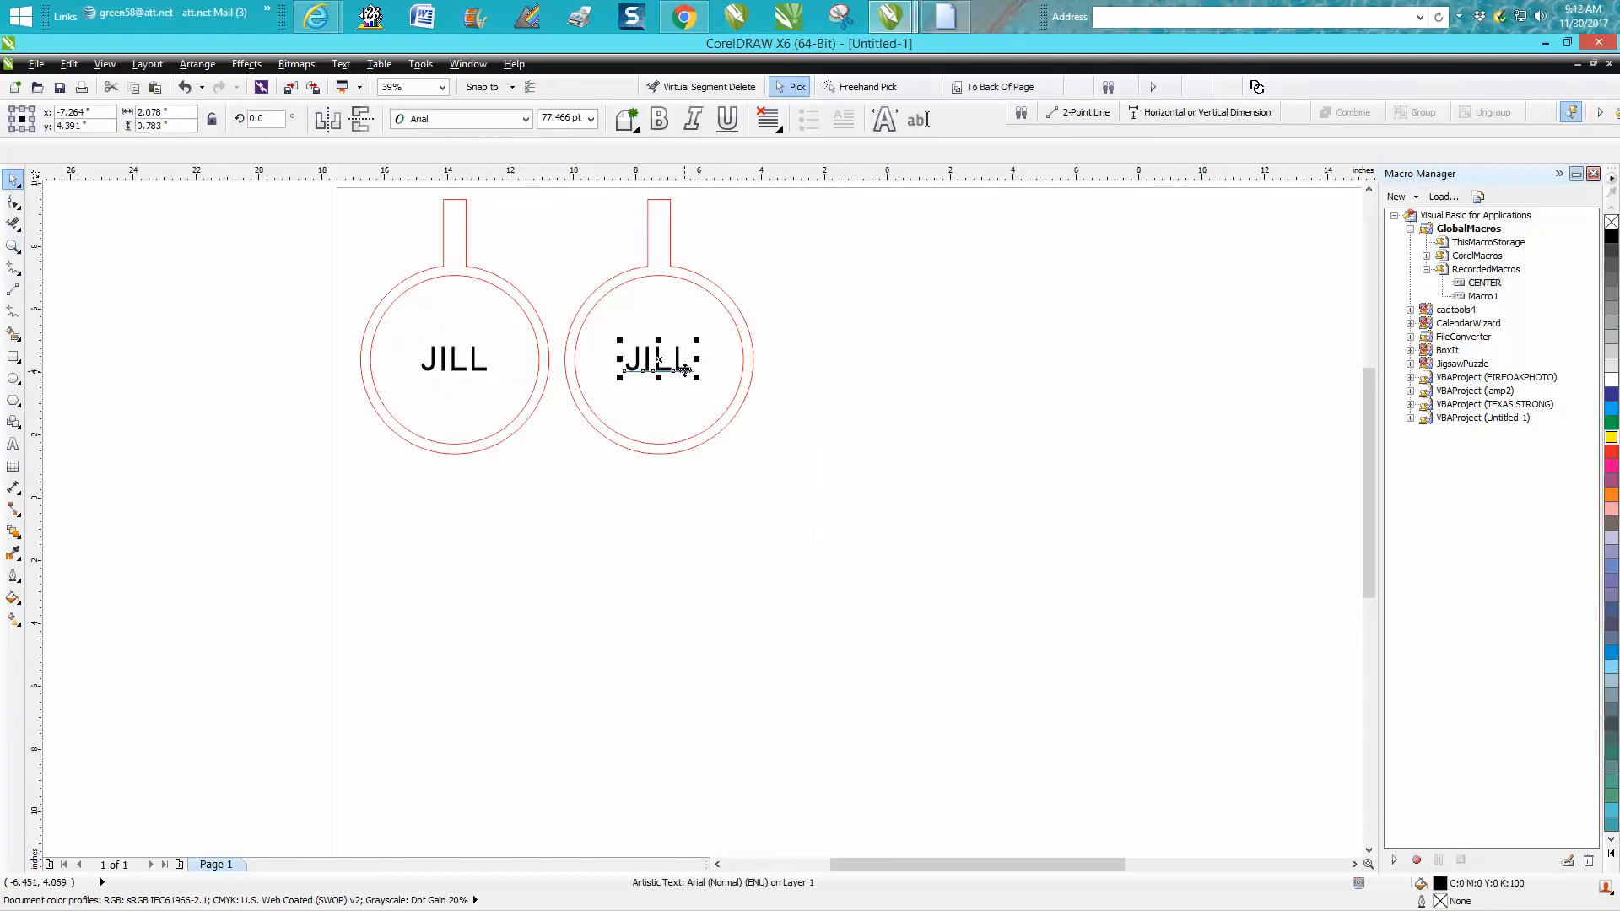
{"action": "left_click", "coordinate": [918, 119]}
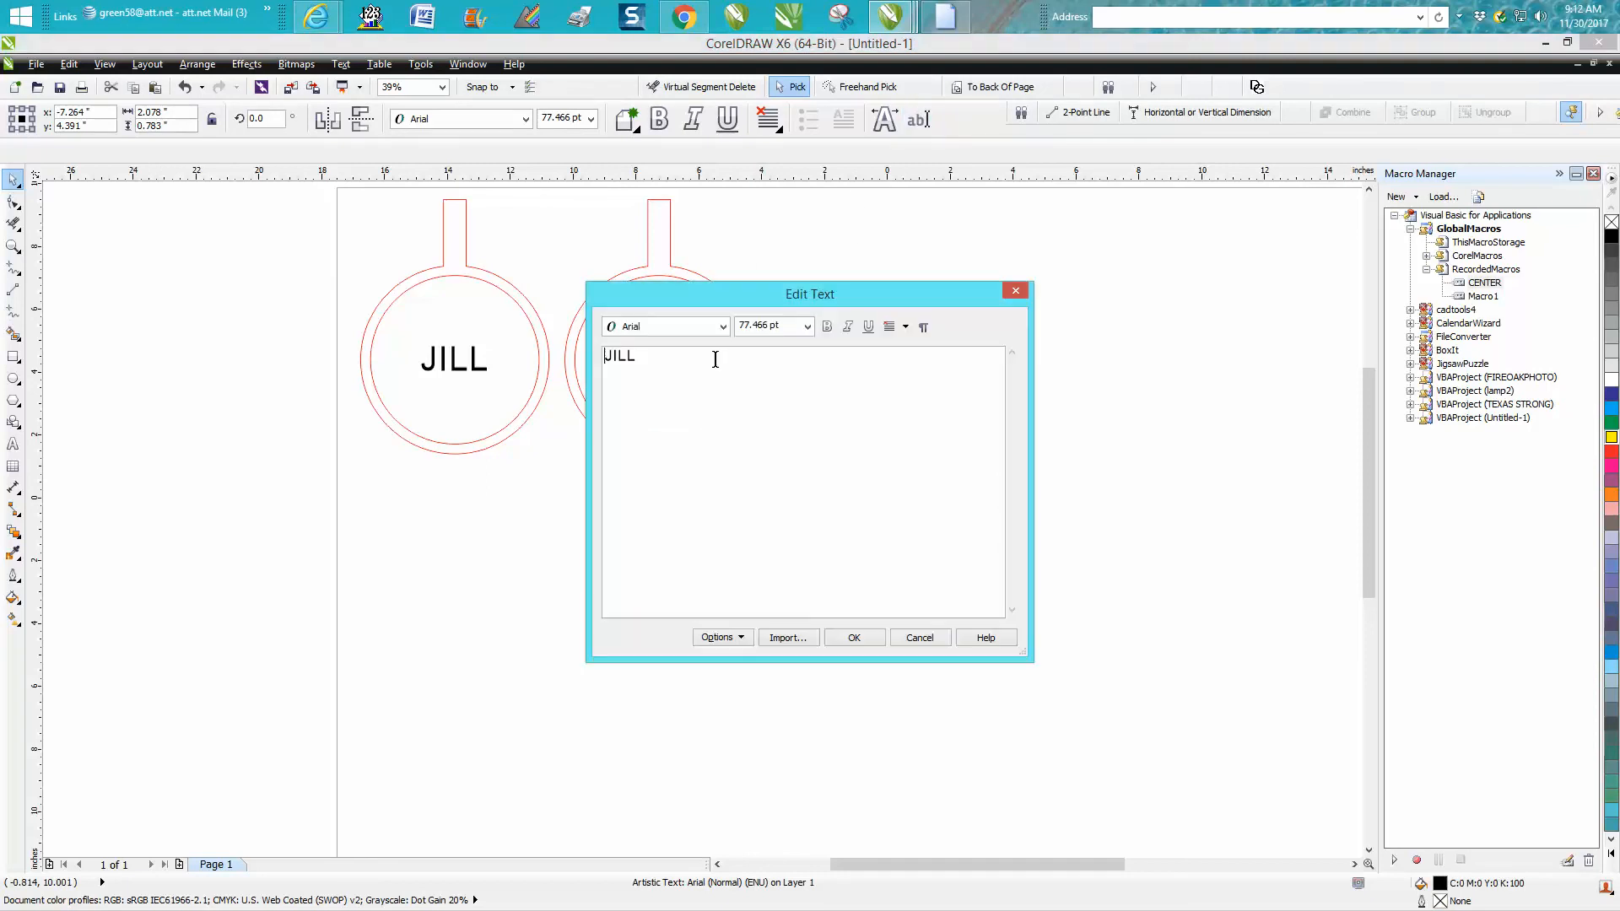
{"action": "key", "text": "BackSpace"}
{"action": "key", "text": "BackSpace"}
{"action": "key", "text": "BackSpace"}
{"action": "key", "text": "BackSpace"}
{"action": "type", "text": "Tro"}
{"action": "left_click", "coordinate": [854, 639]}
{"action": "left_click", "coordinate": [776, 590]}
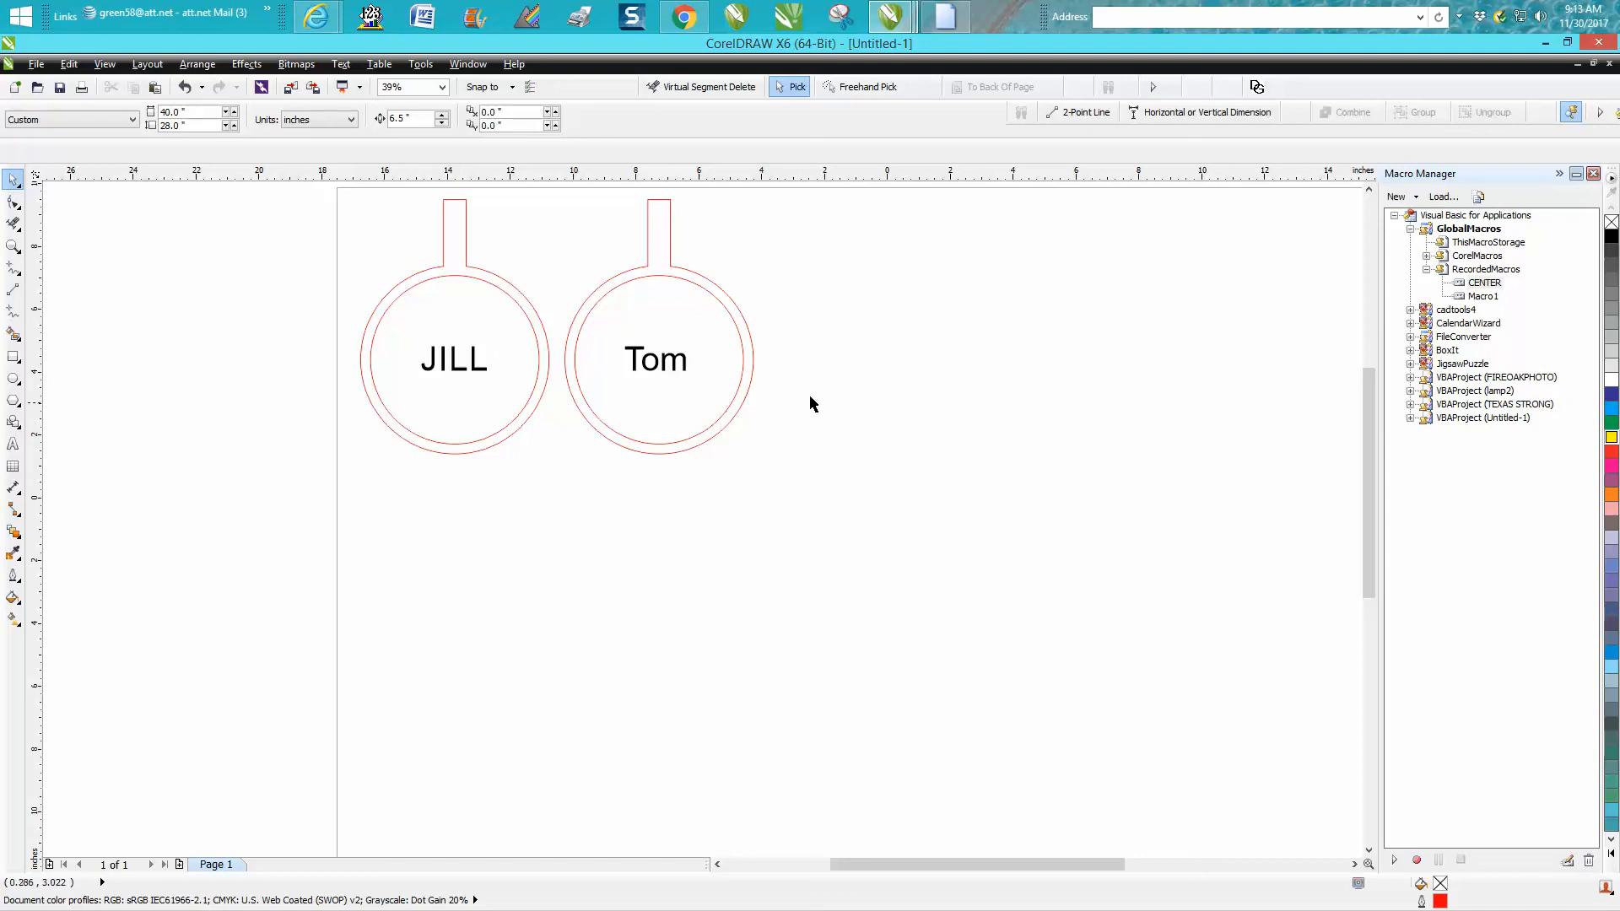
- Change the duplicated ornament's name text to a longer first name using the Edit Text dialog
{"action": "left_click", "coordinate": [685, 372]}
{"action": "left_click", "coordinate": [685, 360]}
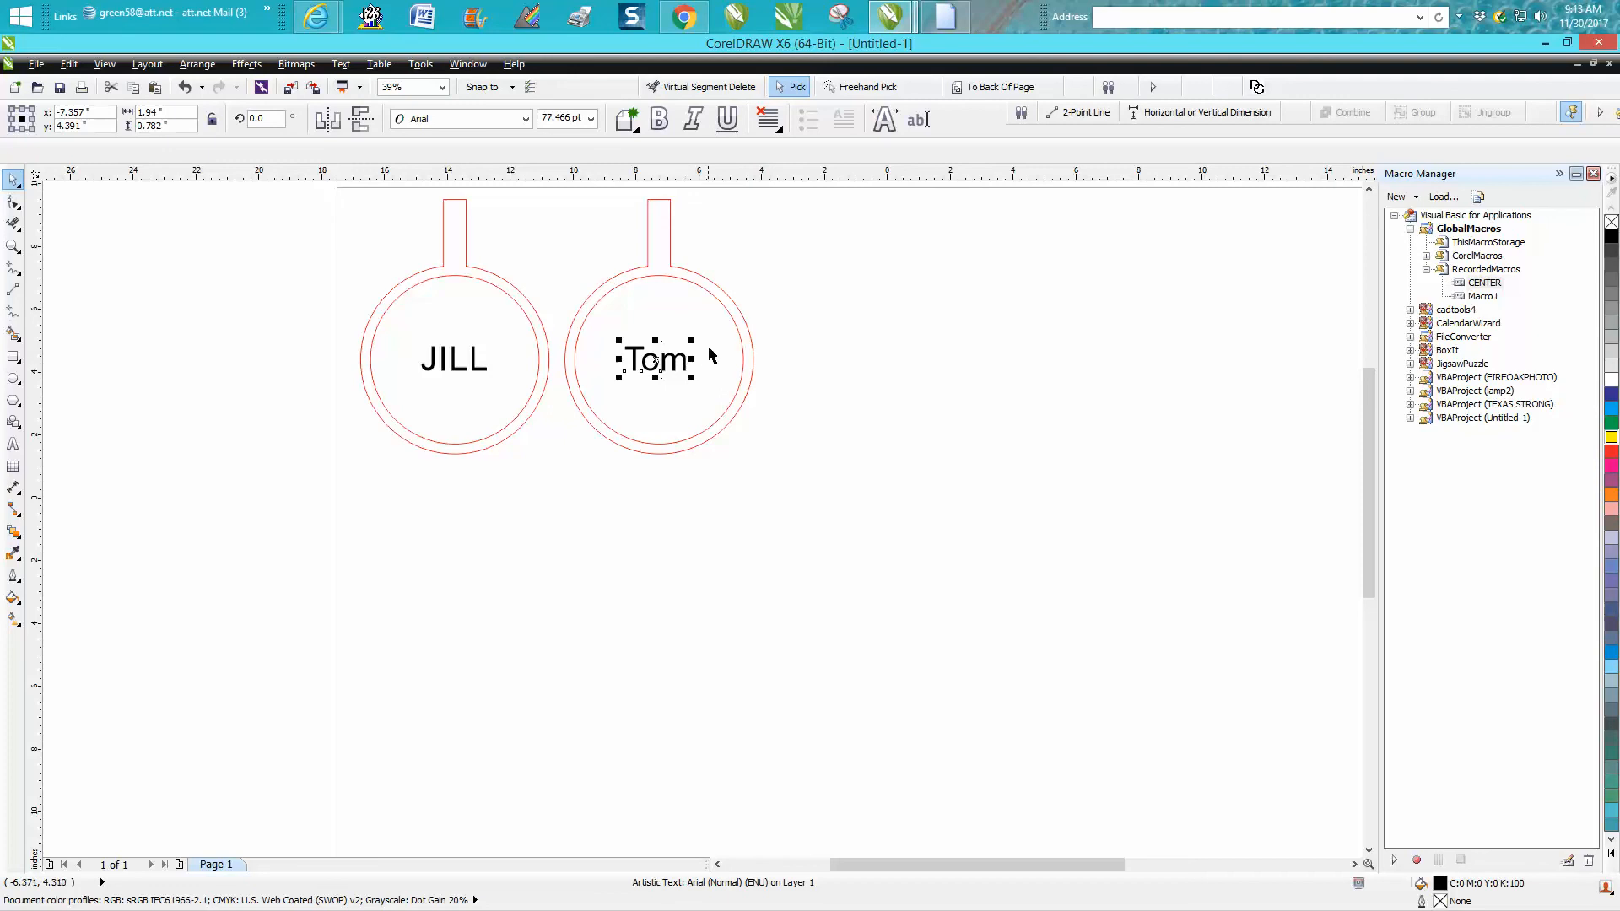
{"action": "left_click", "coordinate": [918, 120]}
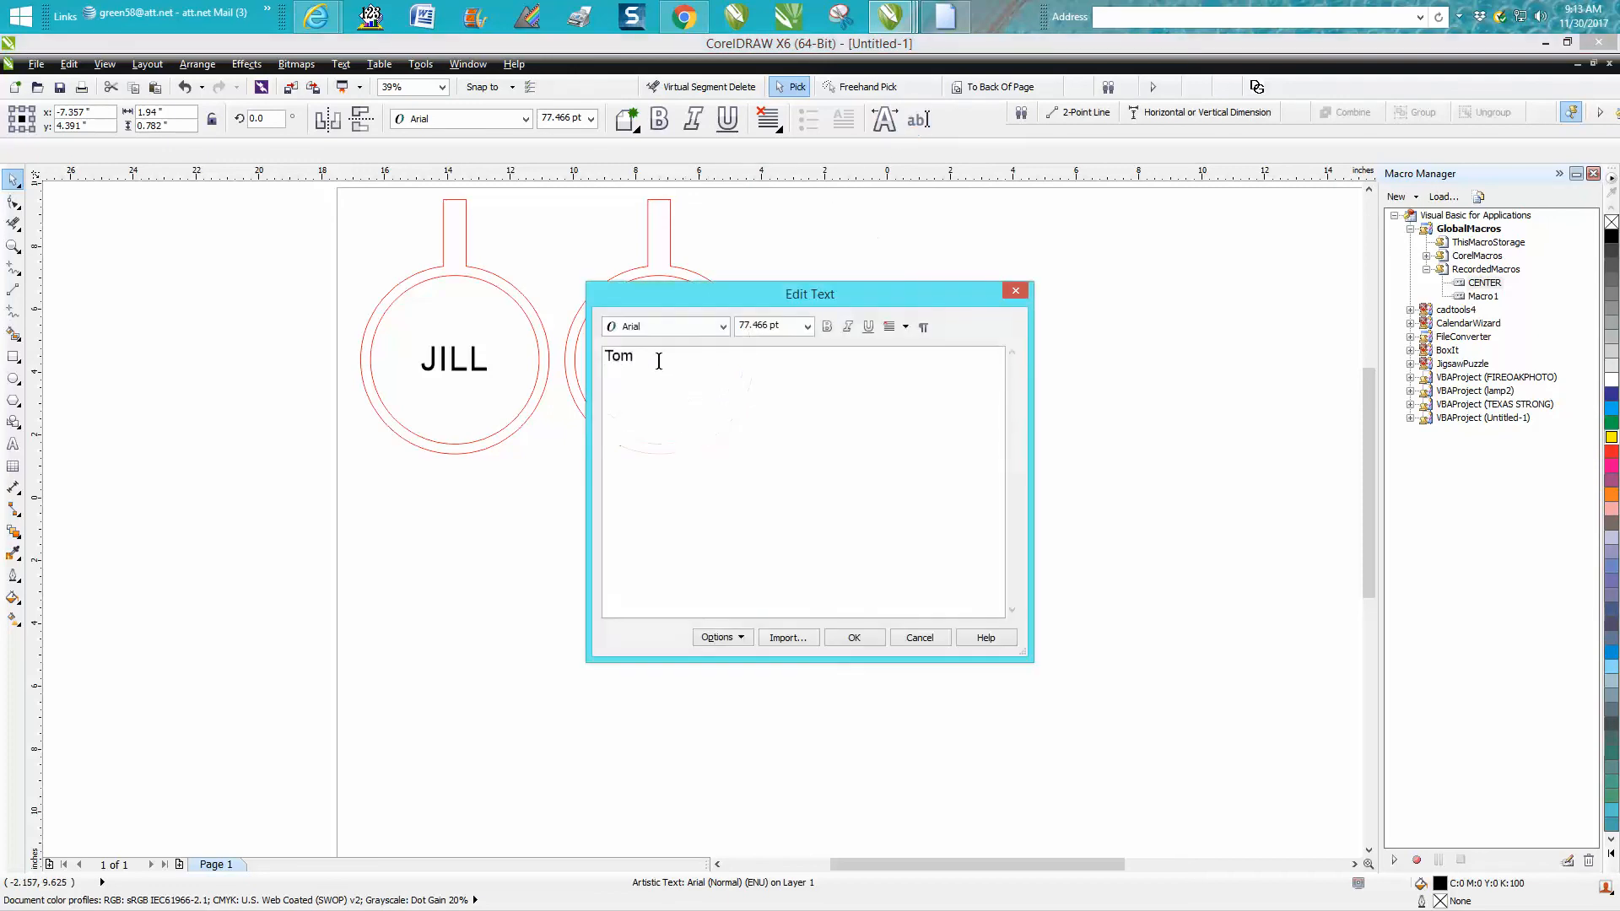
{"action": "type", "text": "Tommy"}
{"action": "left_click", "coordinate": [853, 636]}
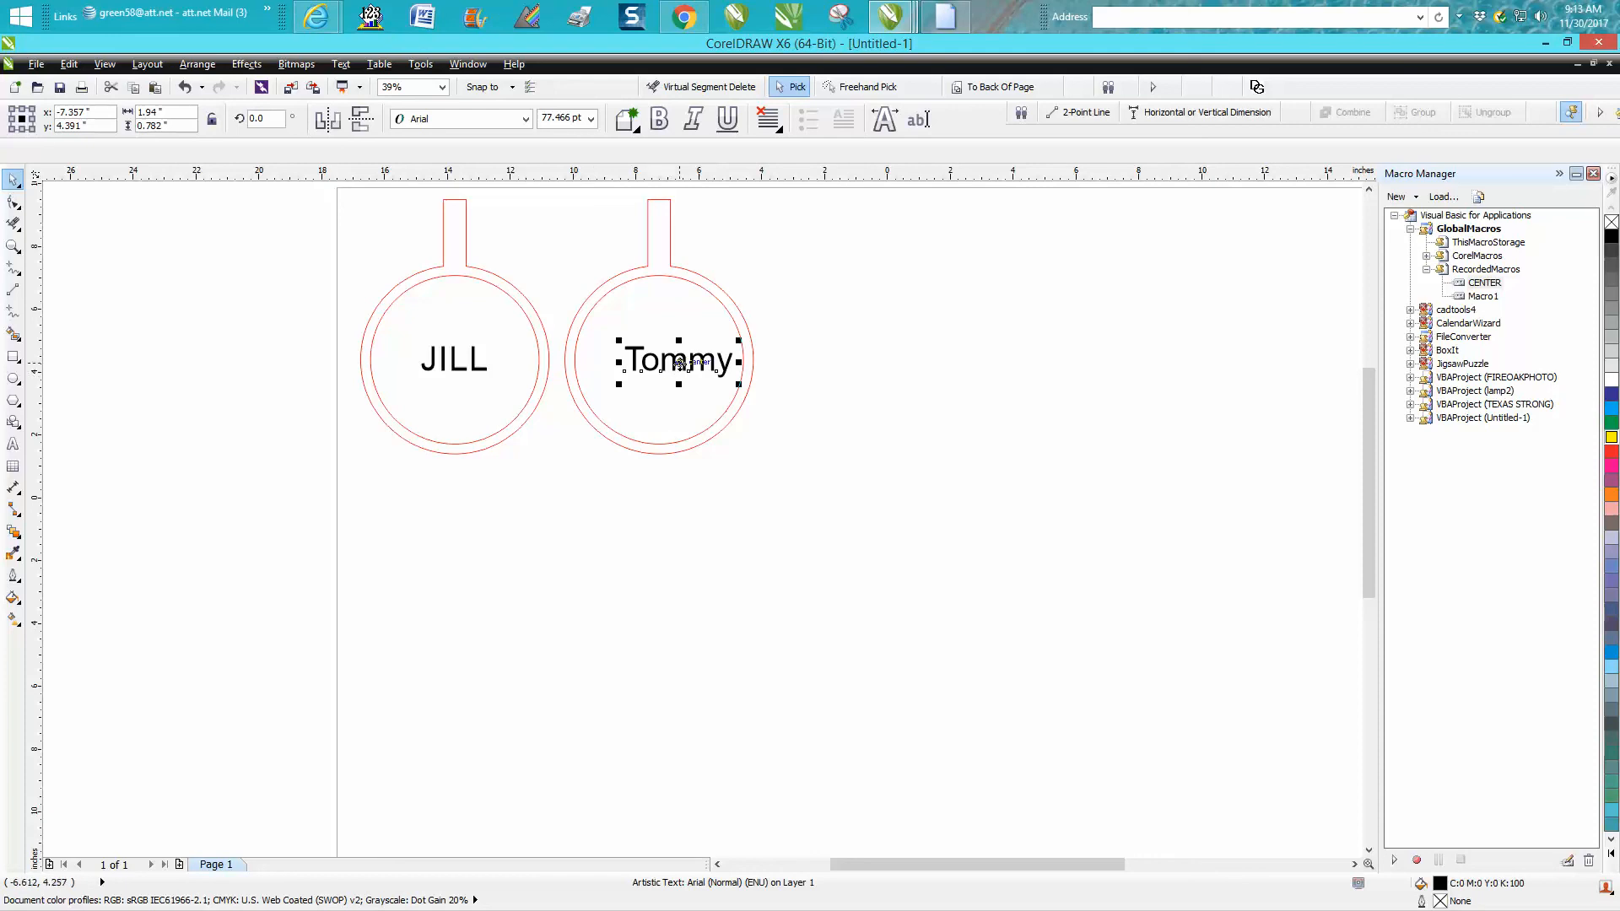
- Move the edited name text by its center so it snaps to the center of the second ornament's inner circle
{"action": "mouse_move", "coordinate": [678, 364]}
{"action": "left_mouse_down"}
{"action": "mouse_move", "coordinate": [655, 402]}
{"action": "mouse_move", "coordinate": [658, 360]}
{"action": "left_mouse_up"}
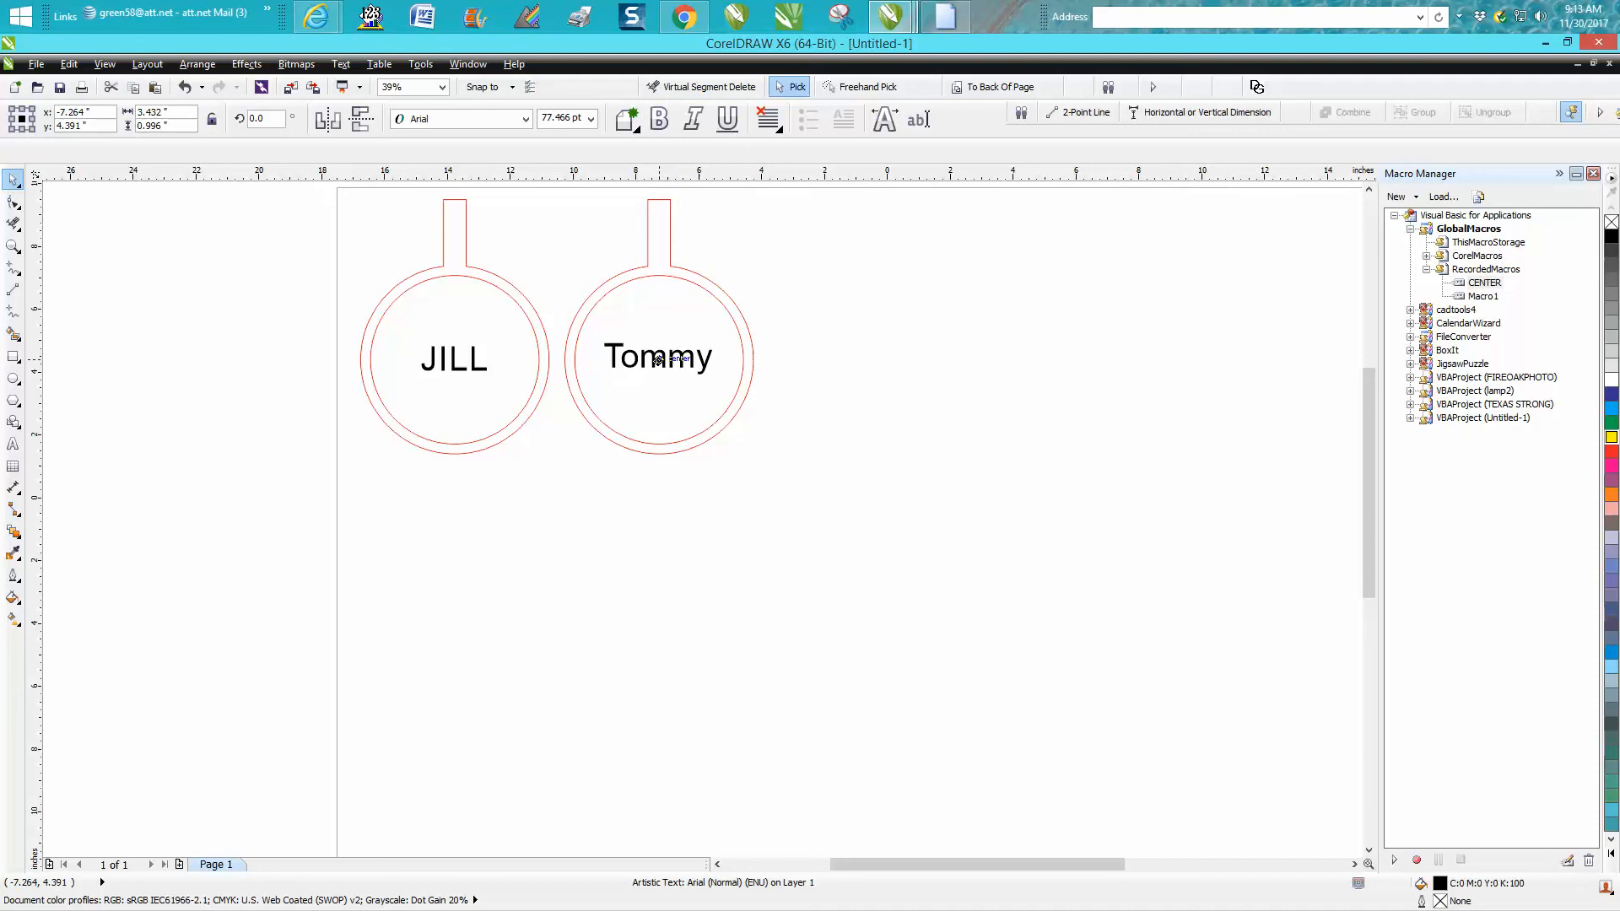
{"action": "left_click_drag", "start_coordinate": [658, 361], "coordinate": [659, 361]}
{"action": "left_click", "coordinate": [681, 497]}
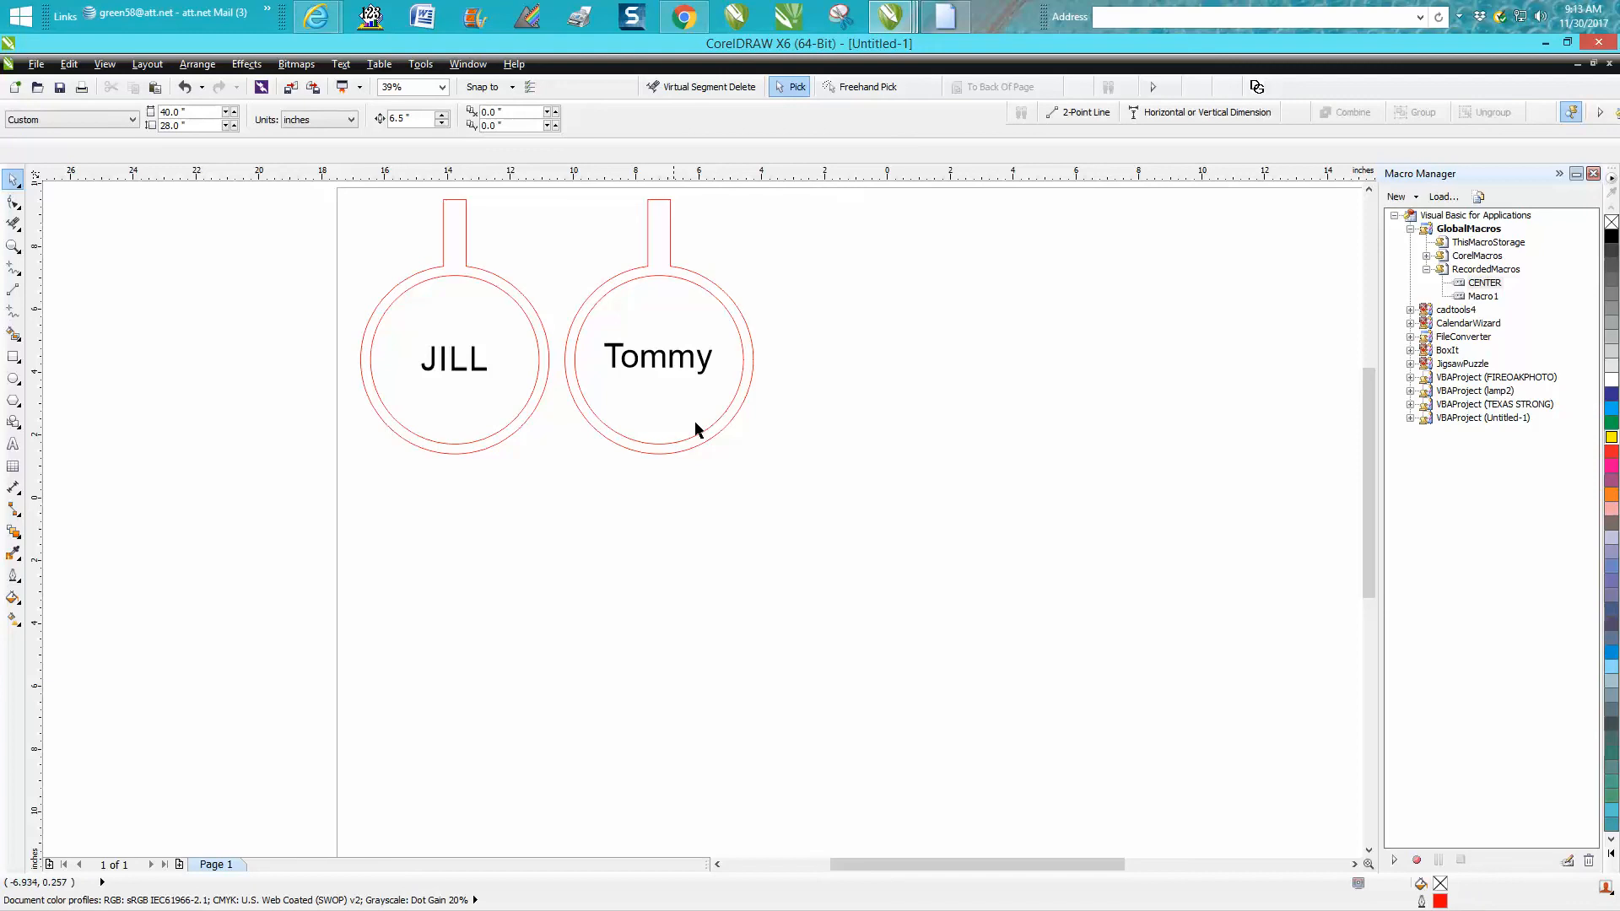
- Move the name text below the second ornament, then center it horizontally and vertically on the inner circle using alignment
{"action": "left_click_drag", "start_coordinate": [675, 371], "coordinate": [742, 511]}
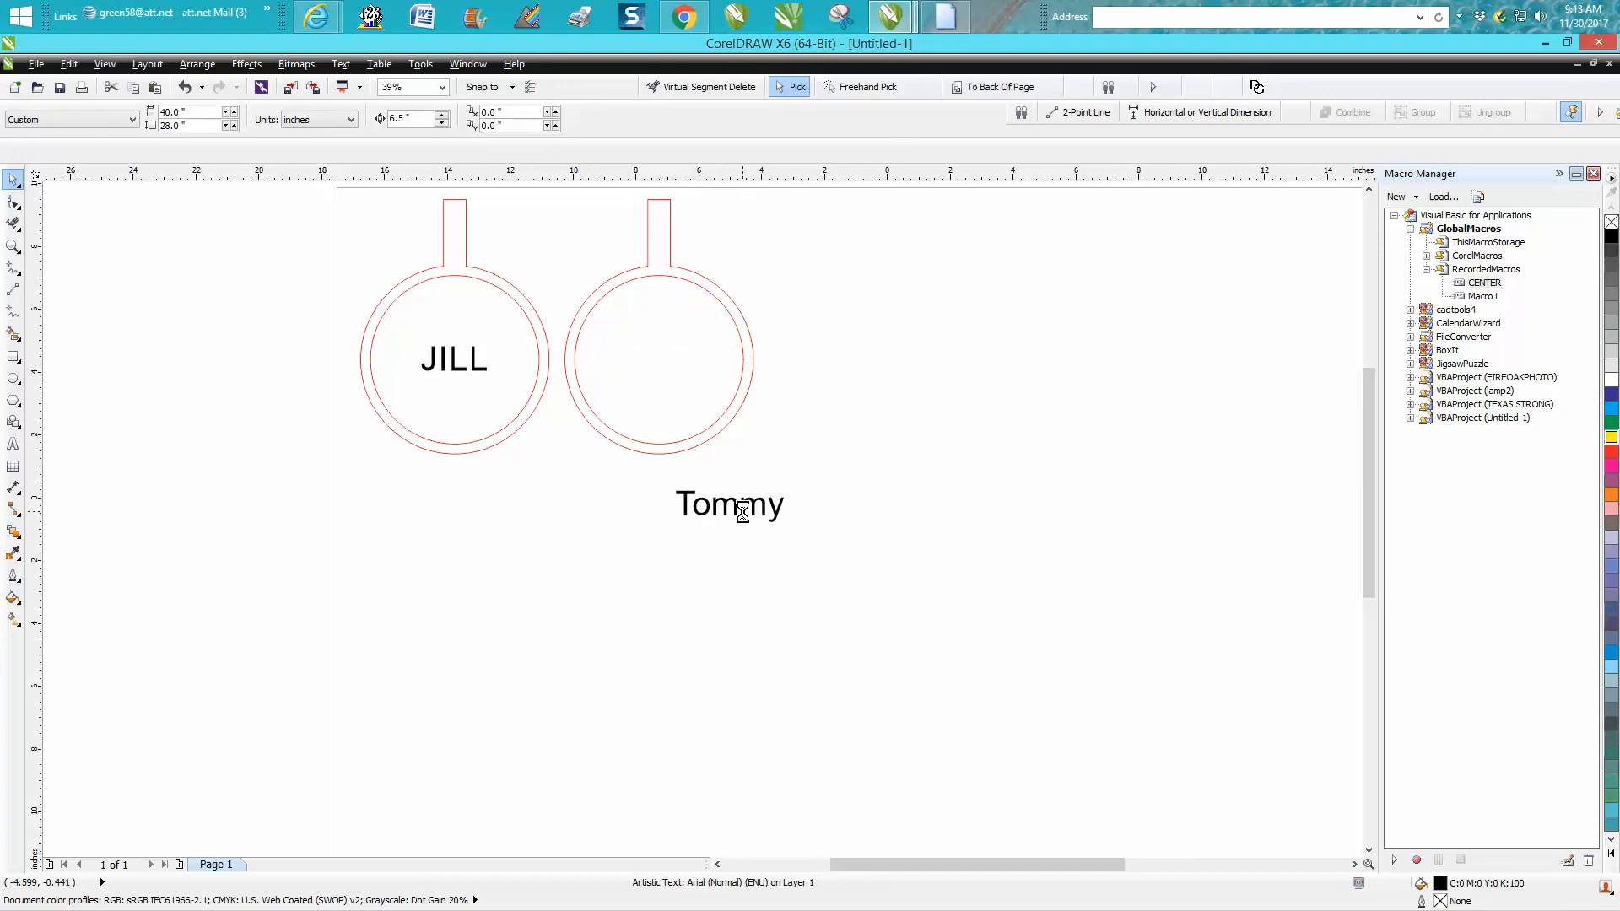
{"action": "left_click", "coordinate": [734, 398], "text": "shift"}
{"action": "key", "text": "c"}
{"action": "key", "text": "e"}
{"action": "left_click", "coordinate": [837, 428]}
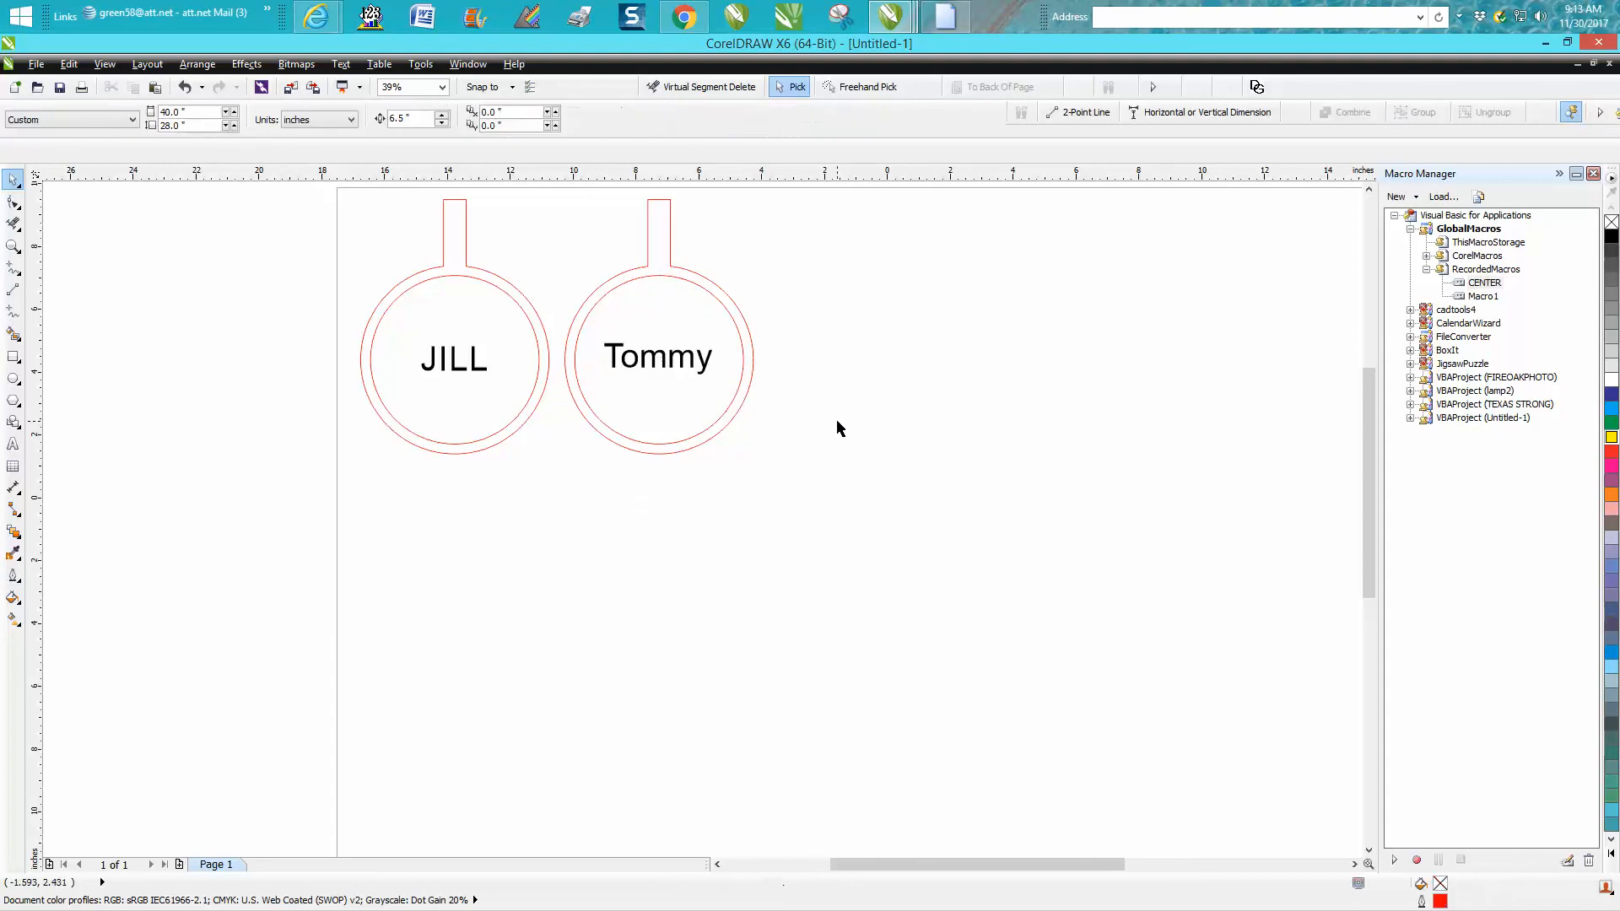
- Close the Macro Manager docker
{"action": "left_click", "coordinate": [1593, 173]}
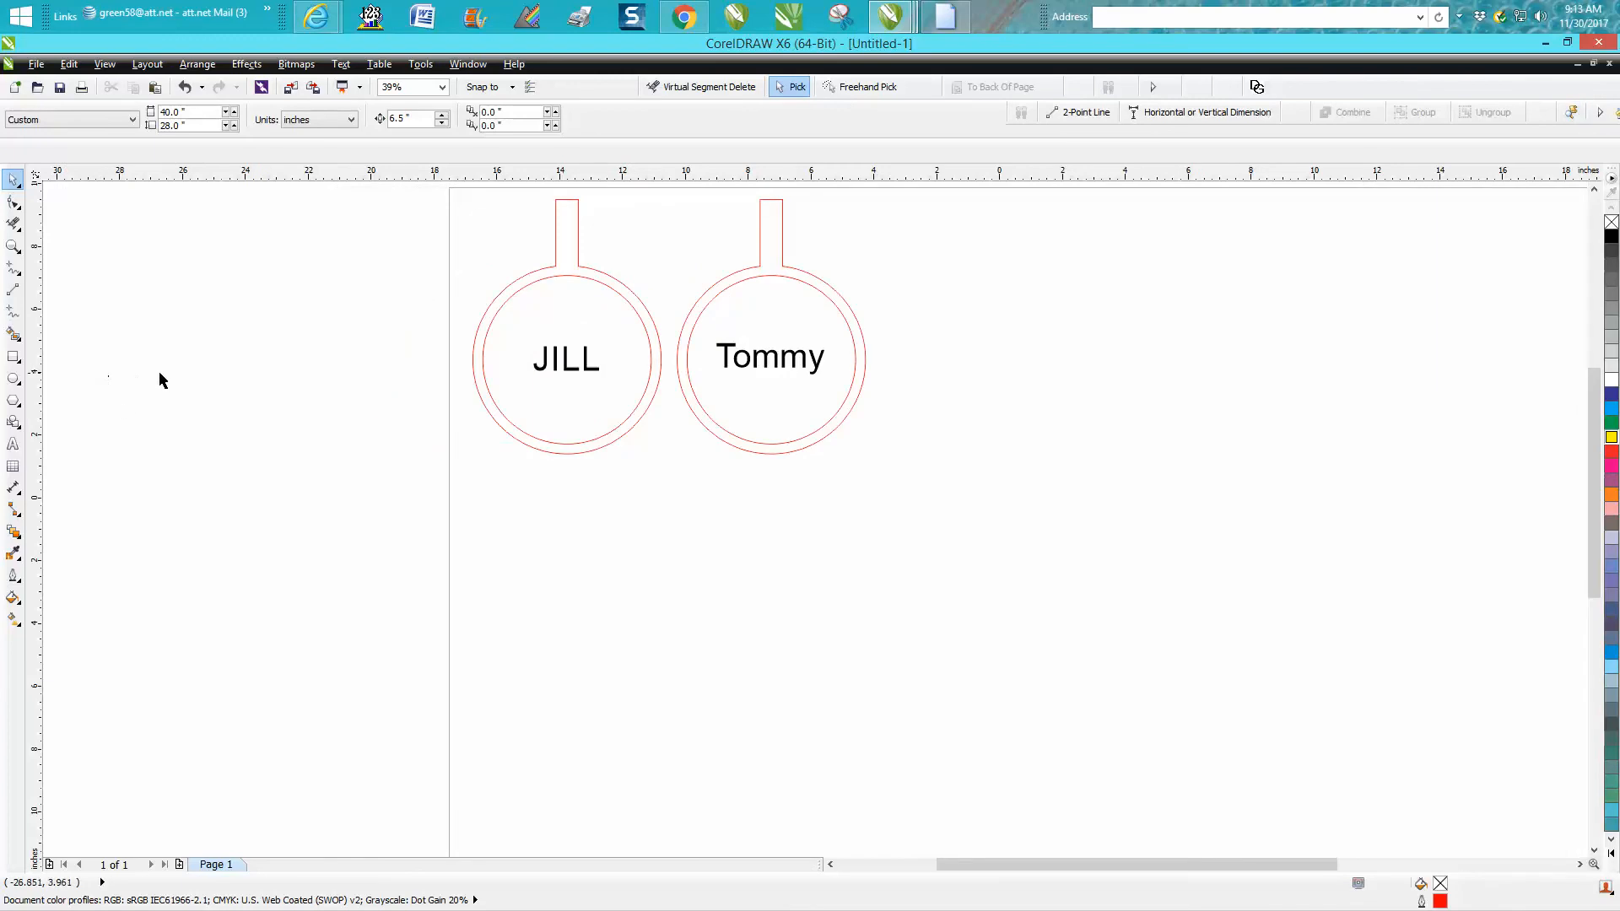